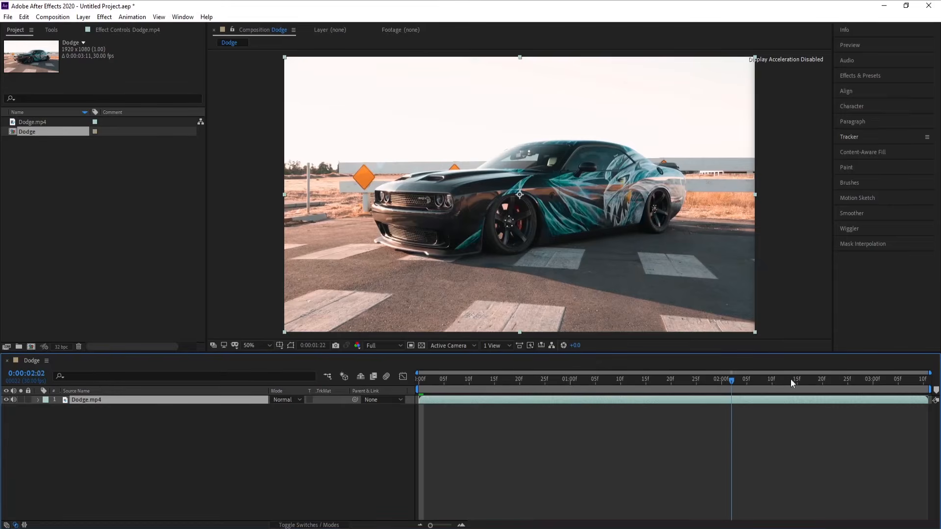
{"action": "left_click_drag", "start_coordinate": [790, 378], "coordinate": [888, 384]}
{"action": "key", "text": "space"}
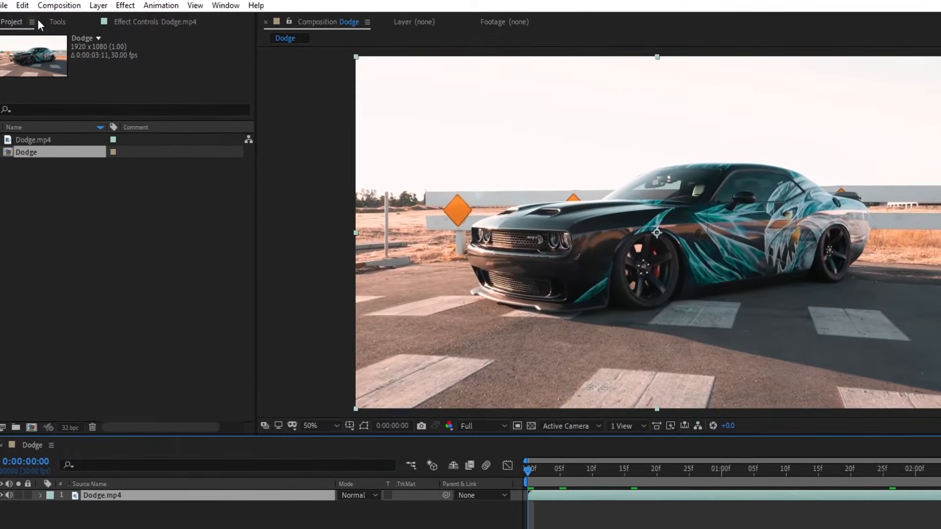
Draw an elliptical mask over the car's front wheel on the Dodge.mp4 layer and set its mask mode to None
{"action": "left_click", "coordinate": [56, 24]}
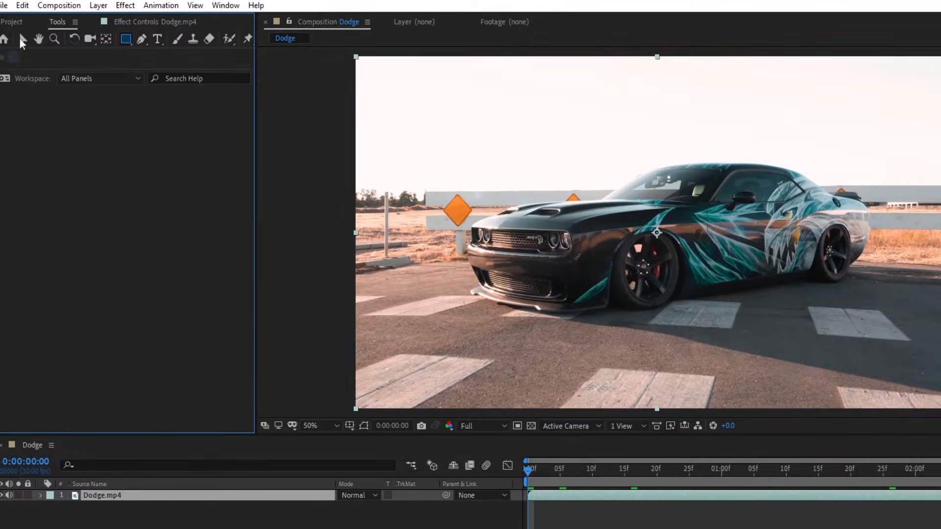
{"action": "left_click", "coordinate": [128, 40]}
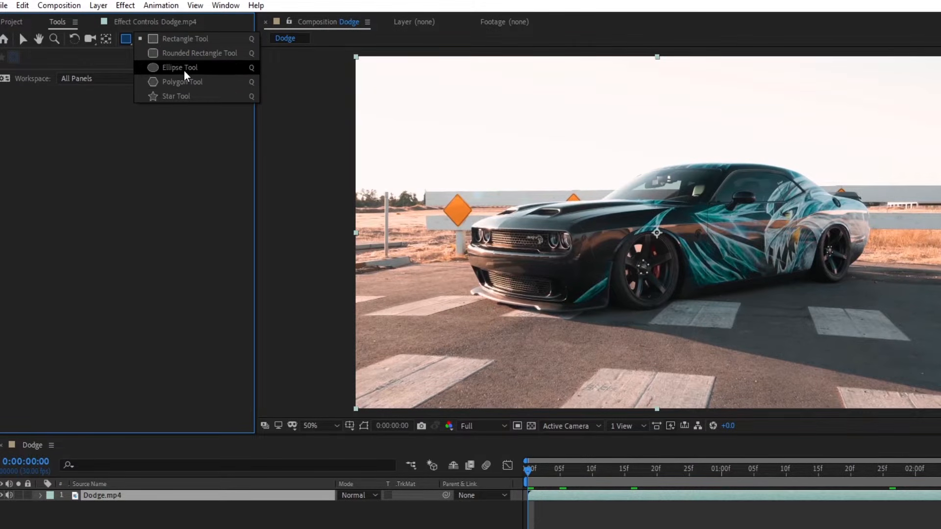
{"action": "left_click", "coordinate": [168, 69]}
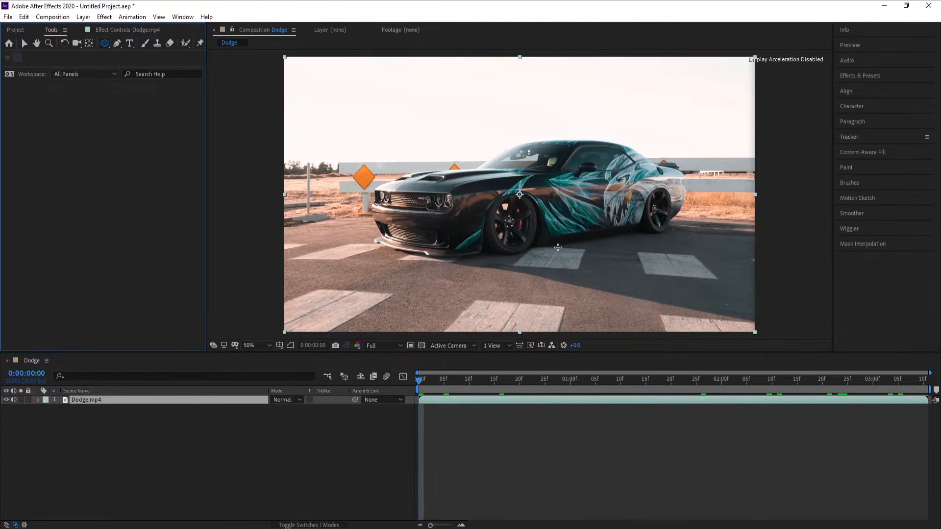
{"action": "key", "text": "period"}
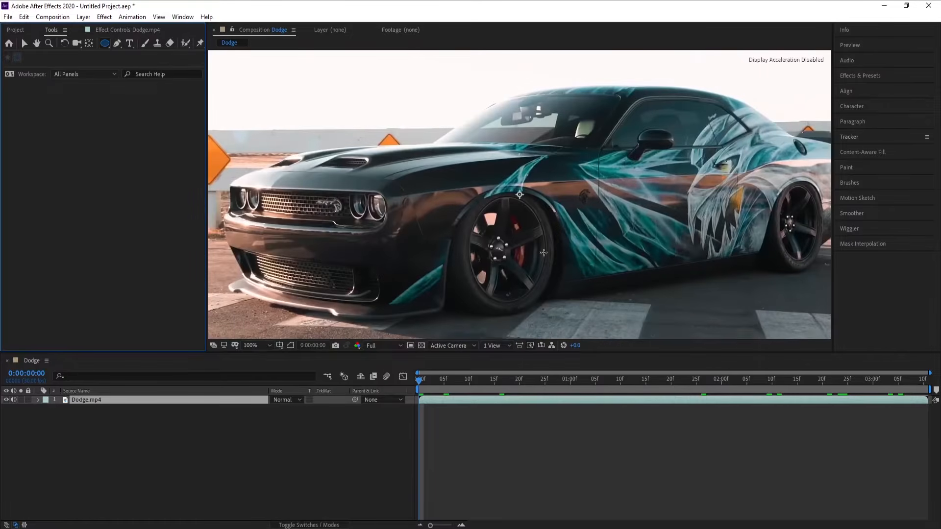
{"action": "left_click_drag", "start_coordinate": [531, 213], "coordinate": [454, 292]}
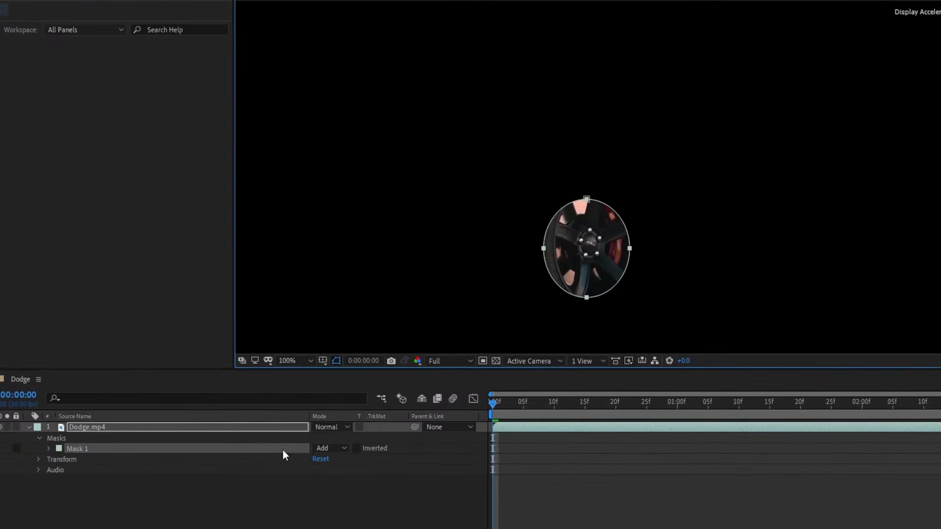
{"action": "left_click", "coordinate": [280, 418]}
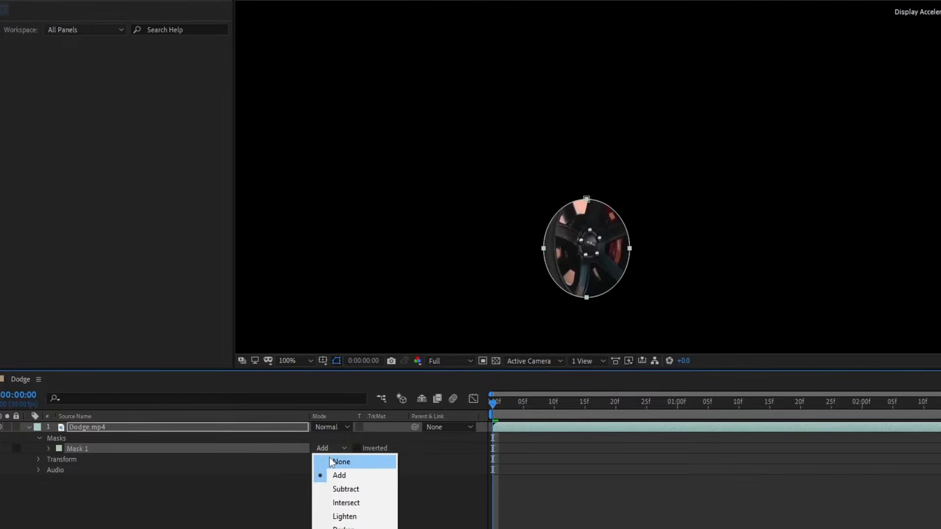
{"action": "left_click", "coordinate": [329, 457]}
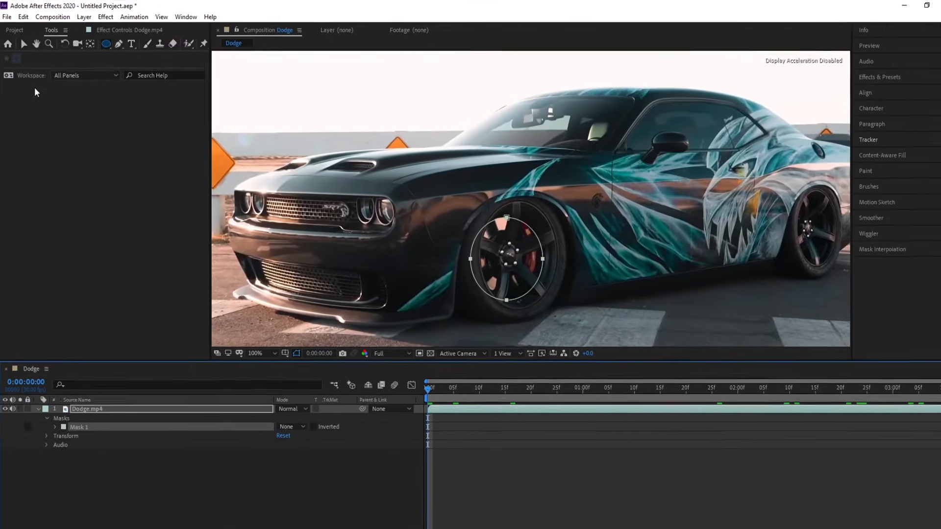
Move and stretch the elliptical mask with the Selection tool so that it follows the front wheel's rim
{"action": "left_click", "coordinate": [24, 44]}
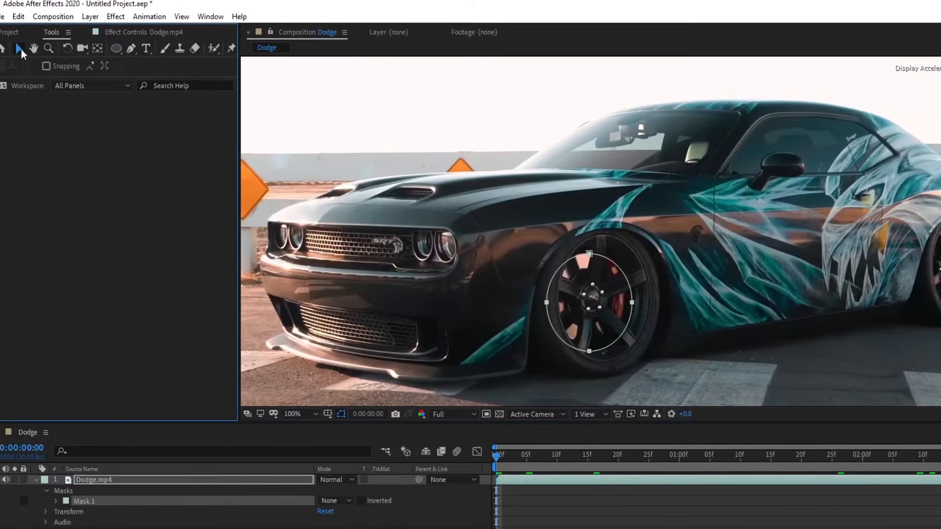
{"action": "double_click", "coordinate": [603, 295]}
{"action": "left_click_drag", "start_coordinate": [604, 294], "coordinate": [616, 294]}
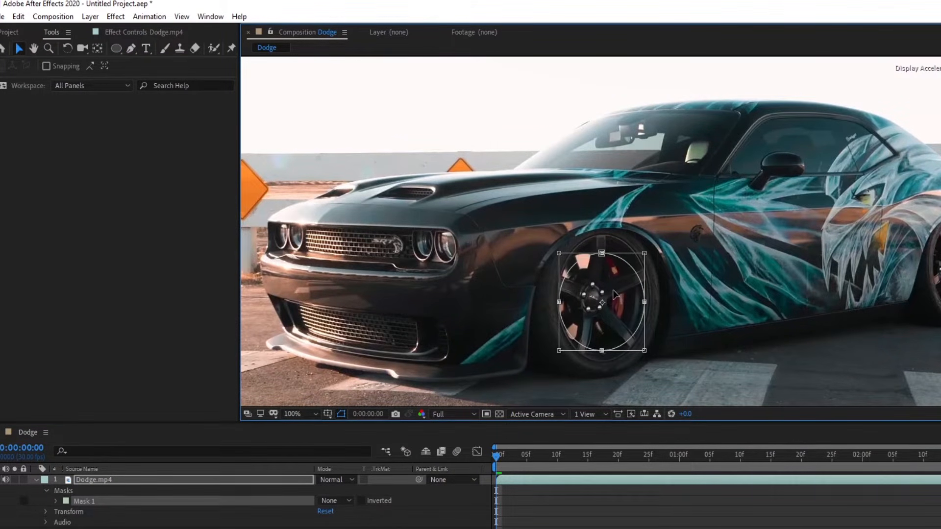
{"action": "left_click_drag", "start_coordinate": [602, 254], "coordinate": [602, 237]}
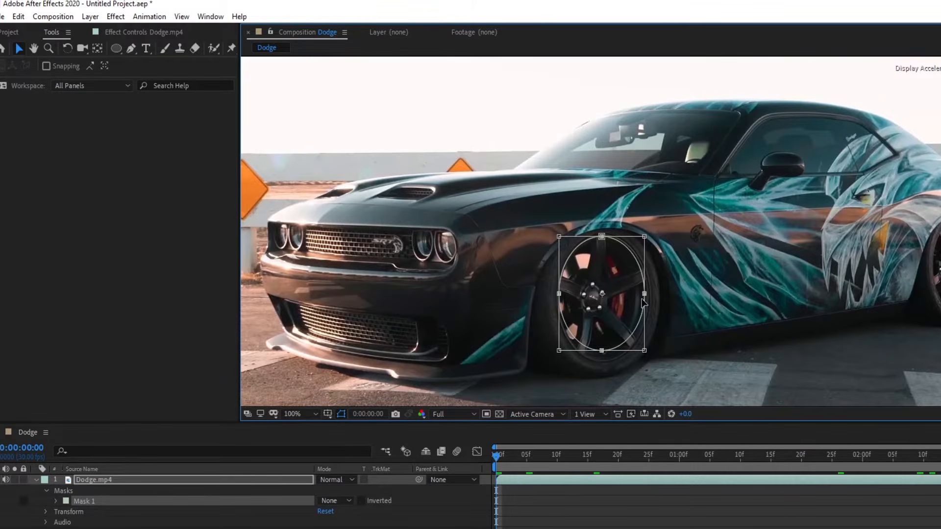
{"action": "left_click_drag", "start_coordinate": [644, 293], "coordinate": [648, 293]}
{"action": "left_click_drag", "start_coordinate": [603, 350], "coordinate": [603, 362]}
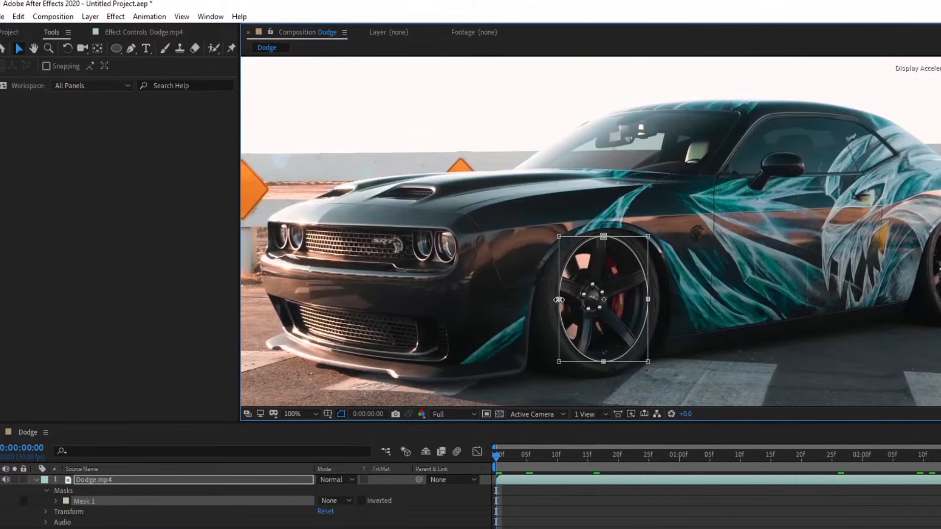
{"action": "left_click_drag", "start_coordinate": [557, 300], "coordinate": [553, 299]}
{"action": "left_click_drag", "start_coordinate": [648, 300], "coordinate": [650, 298]}
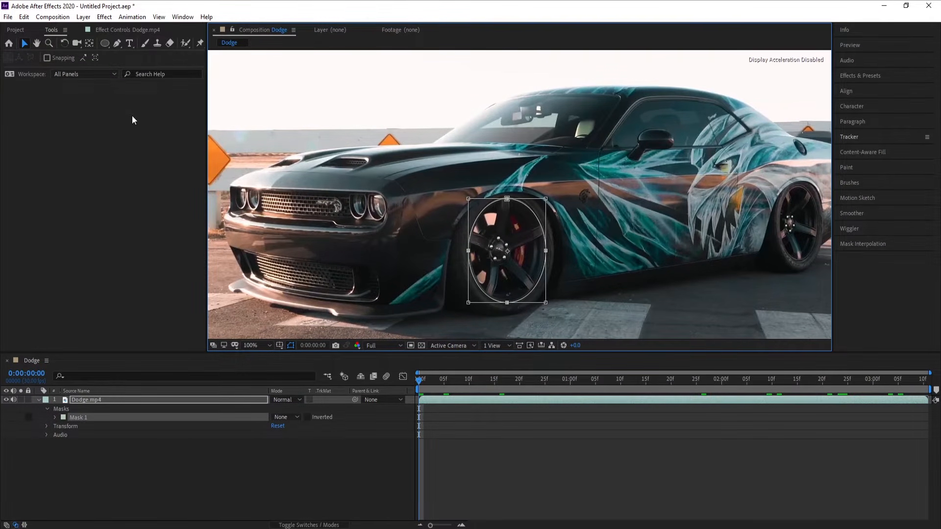
Try moving the wheel mask's right-hand point slightly outward with the Pen tool, and undo that change
{"action": "left_click", "coordinate": [117, 43]}
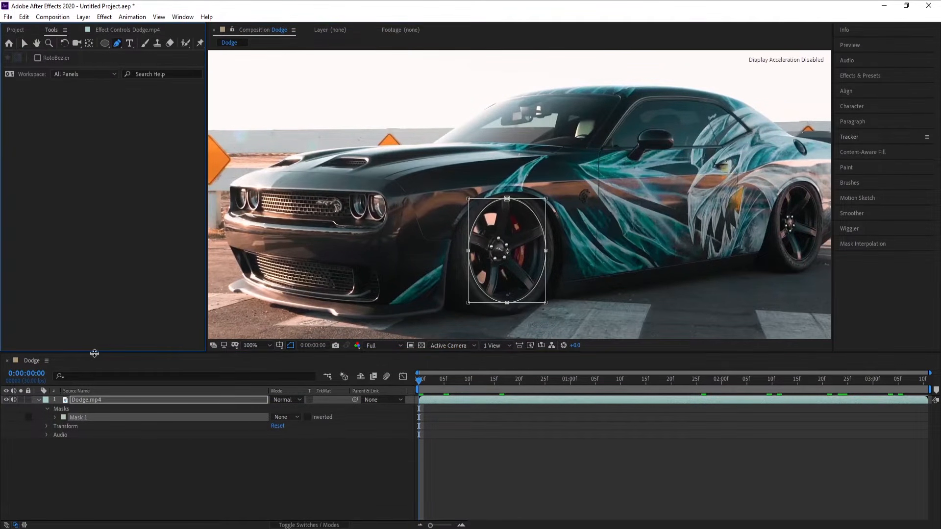
{"action": "left_click", "coordinate": [76, 419]}
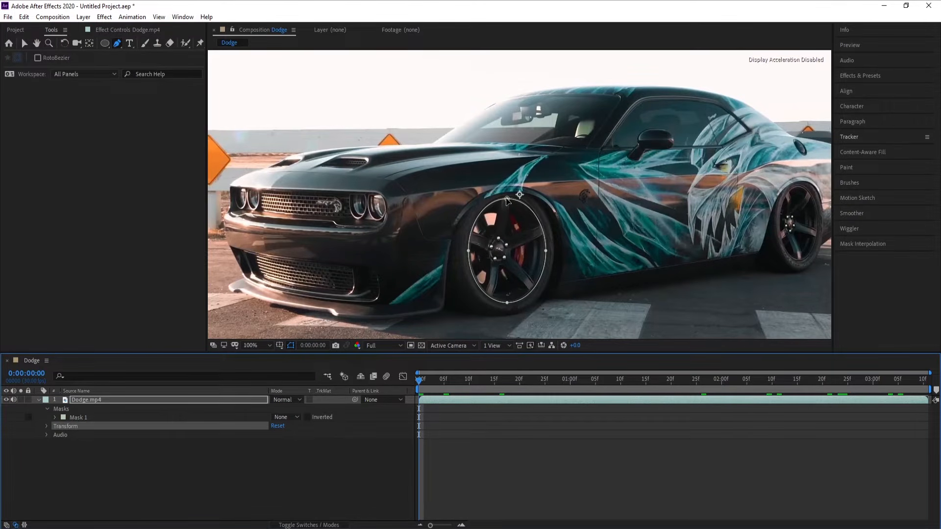
{"action": "left_click", "coordinate": [507, 199]}
{"action": "left_click_drag", "start_coordinate": [546, 250], "coordinate": [551, 252]}
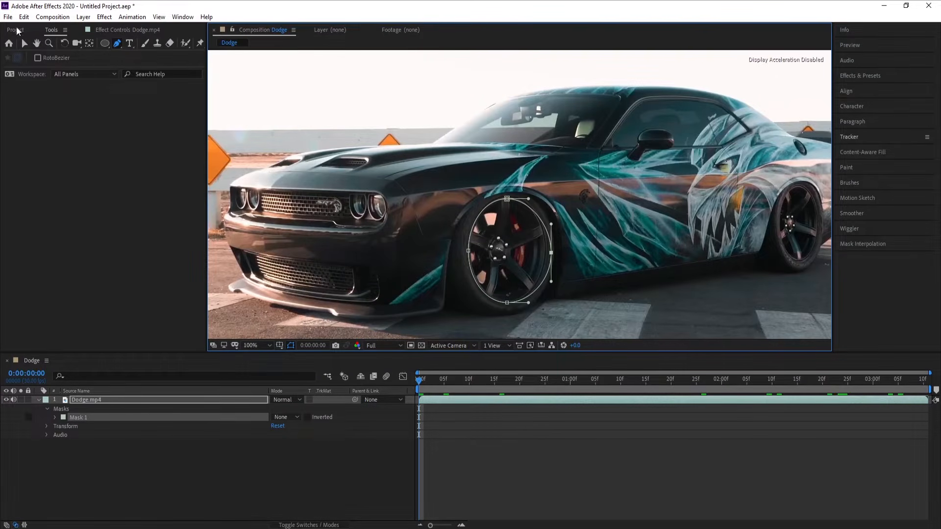
{"action": "left_click", "coordinate": [24, 16]}
{"action": "left_click", "coordinate": [27, 25]}
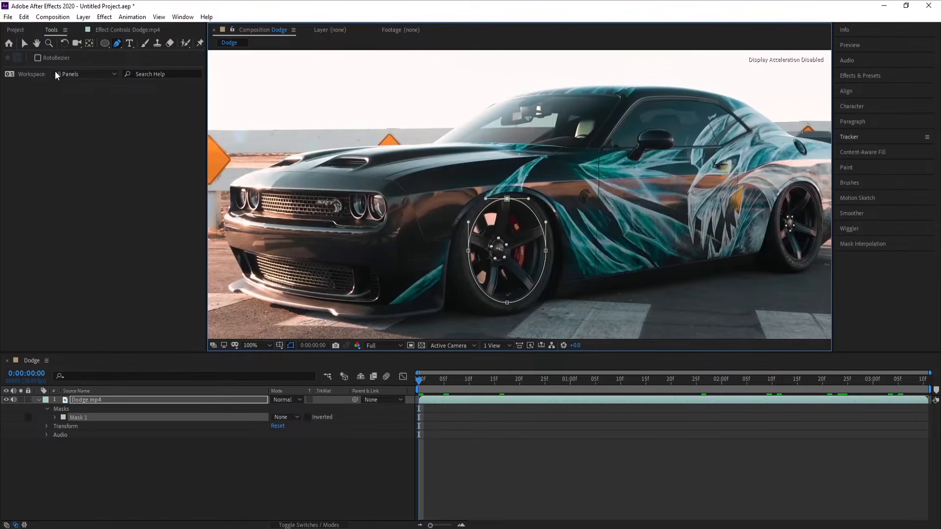
Set up the tracker for Mask 1 with the Position, Scale, Rotation & Skew method
{"action": "left_click", "coordinate": [82, 399]}
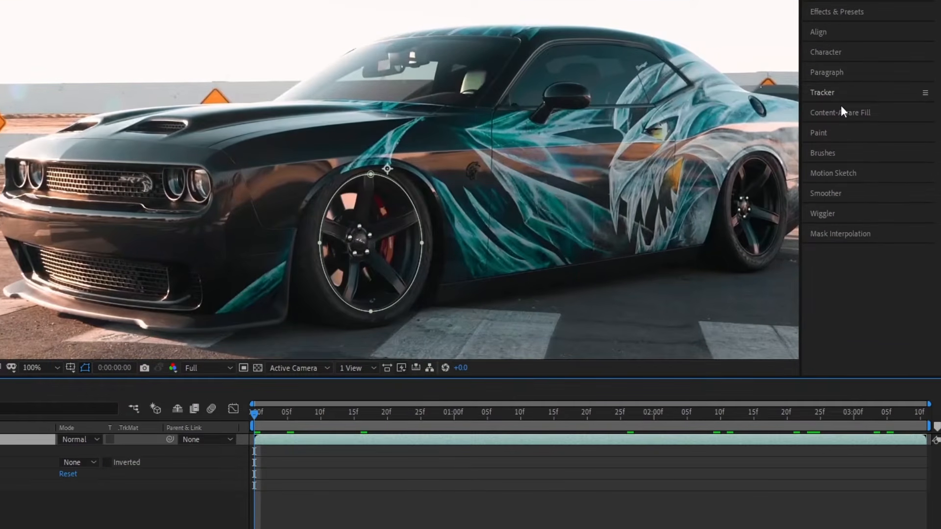
{"action": "left_click", "coordinate": [833, 96]}
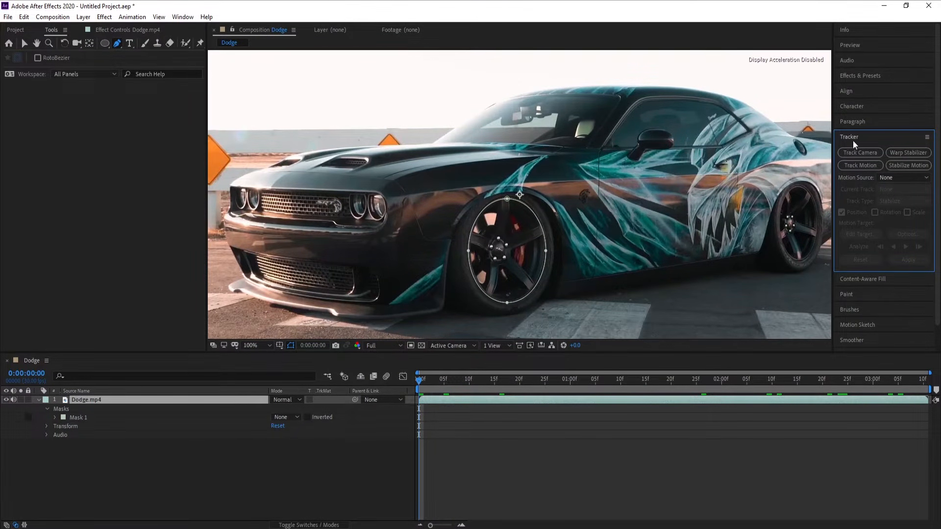
{"action": "left_click", "coordinate": [183, 17]}
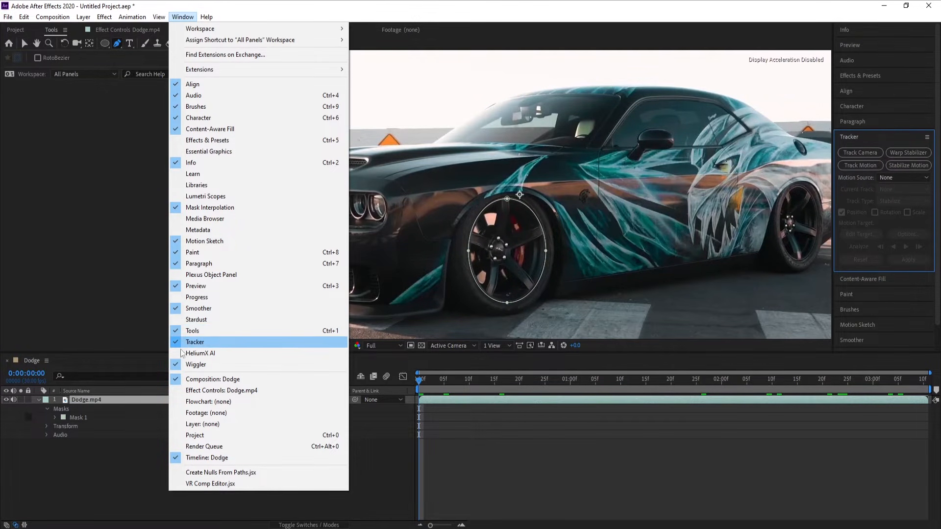
{"action": "left_click", "coordinate": [183, 18]}
{"action": "left_click", "coordinate": [402, 388]}
{"action": "left_click", "coordinate": [75, 421]}
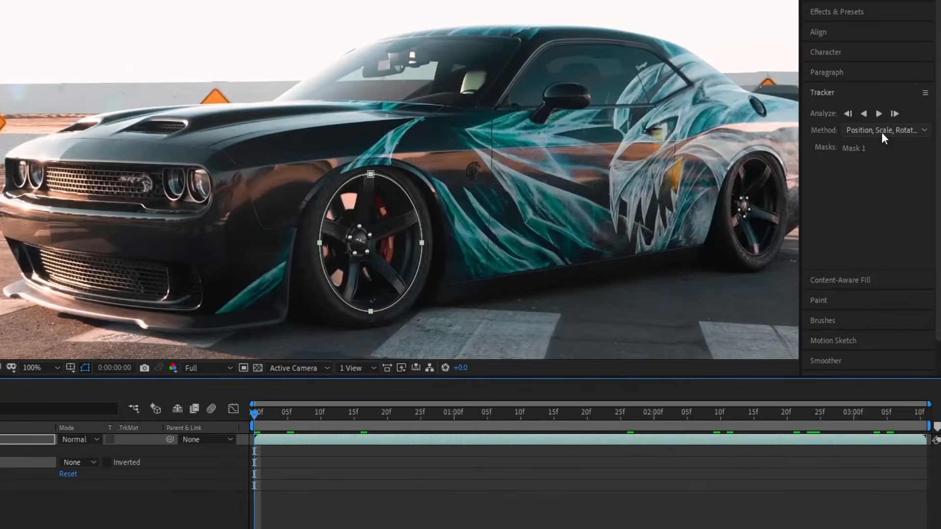
{"action": "left_click", "coordinate": [894, 165]}
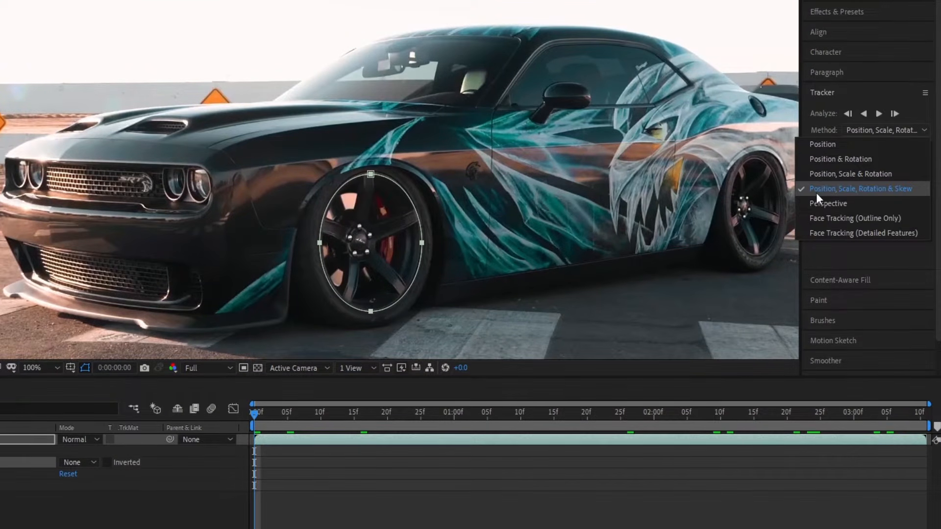
{"action": "left_click", "coordinate": [904, 192]}
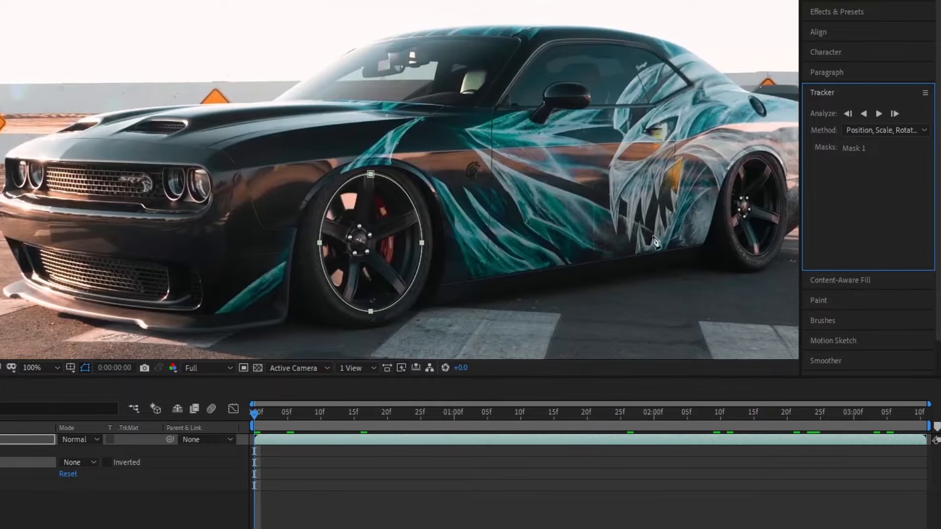
Fit the whole frame in the viewer, track Mask 1 forward through the clip and return to the first frame
{"action": "left_click", "coordinate": [42, 368]}
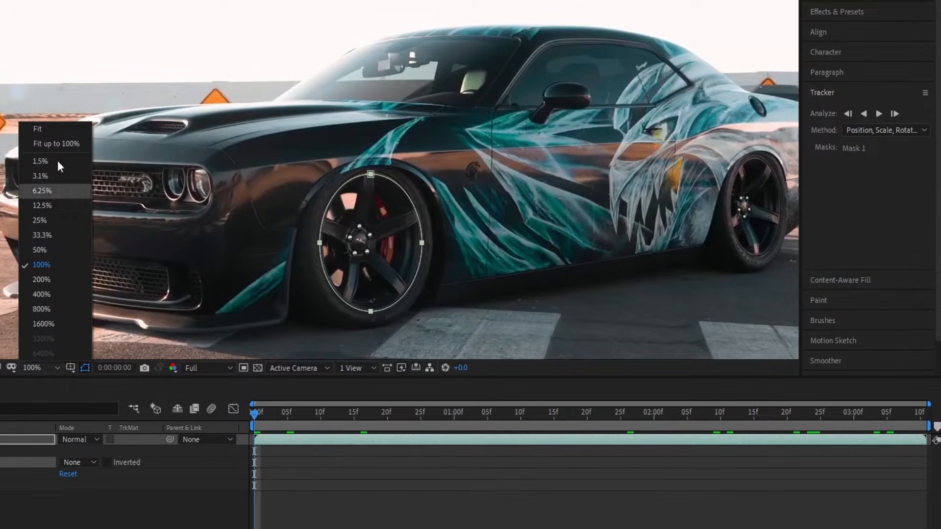
{"action": "left_click", "coordinate": [57, 129]}
{"action": "left_click", "coordinate": [878, 113]}
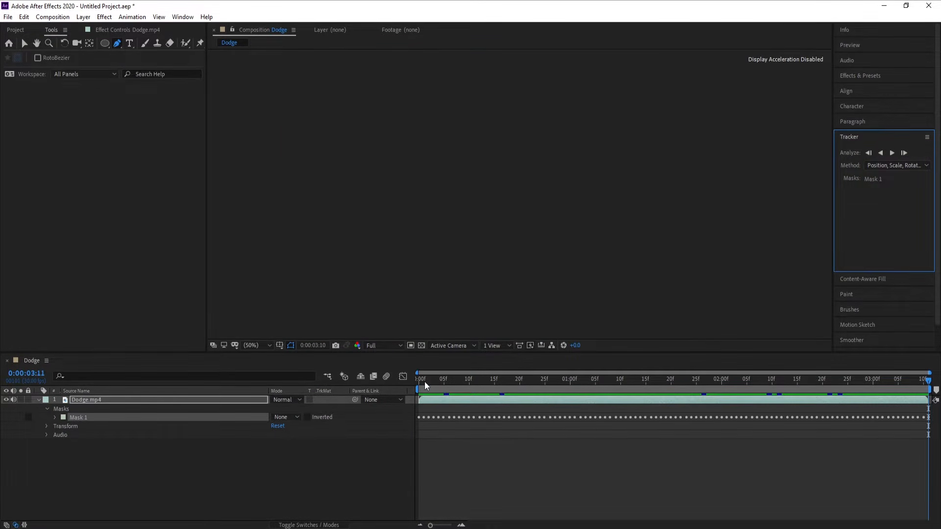
{"action": "key", "text": "Home"}
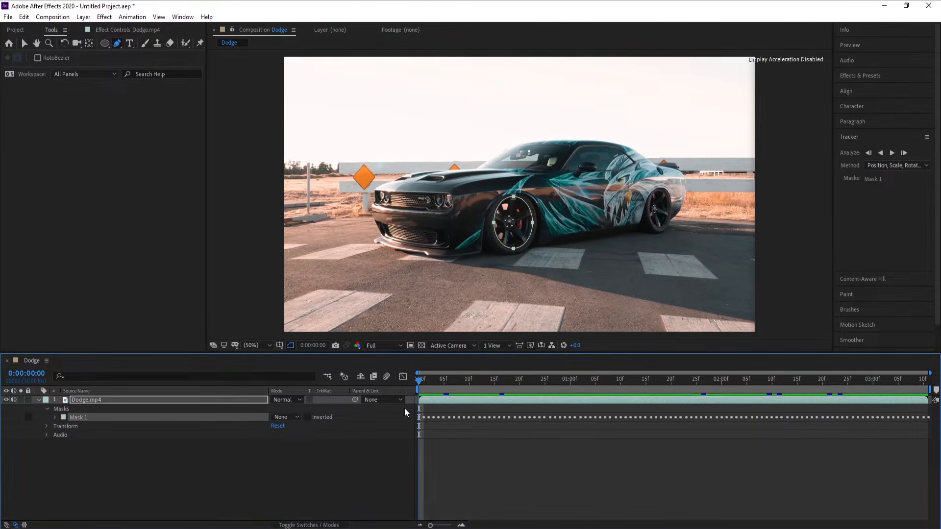
Apply the Video Copilot Saber effect to the Dodge.mp4 layer
{"action": "left_click", "coordinate": [89, 401]}
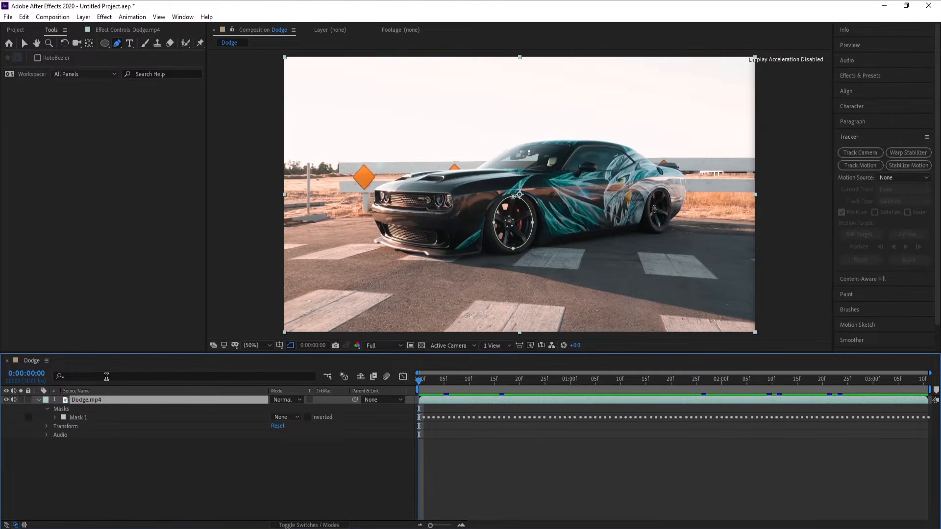
{"action": "left_click", "coordinate": [105, 16]}
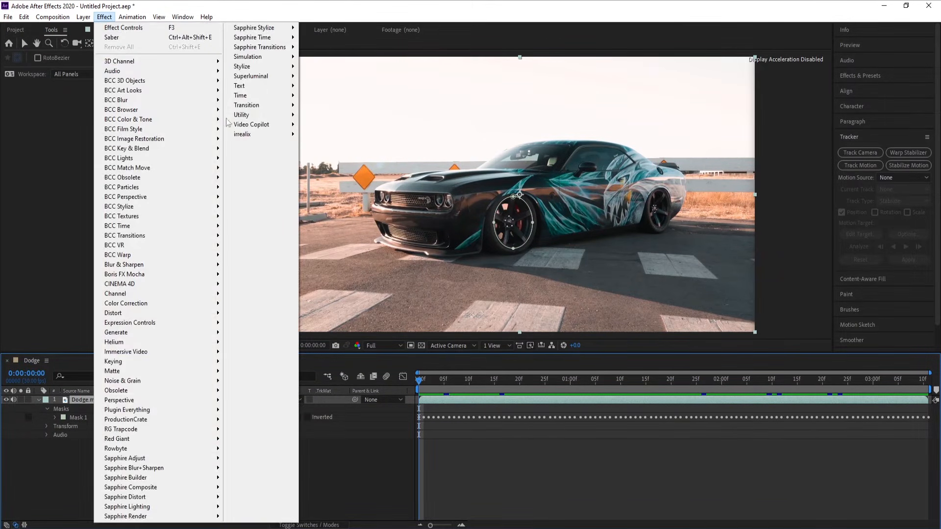
{"action": "mouse_move", "coordinate": [251, 128]}
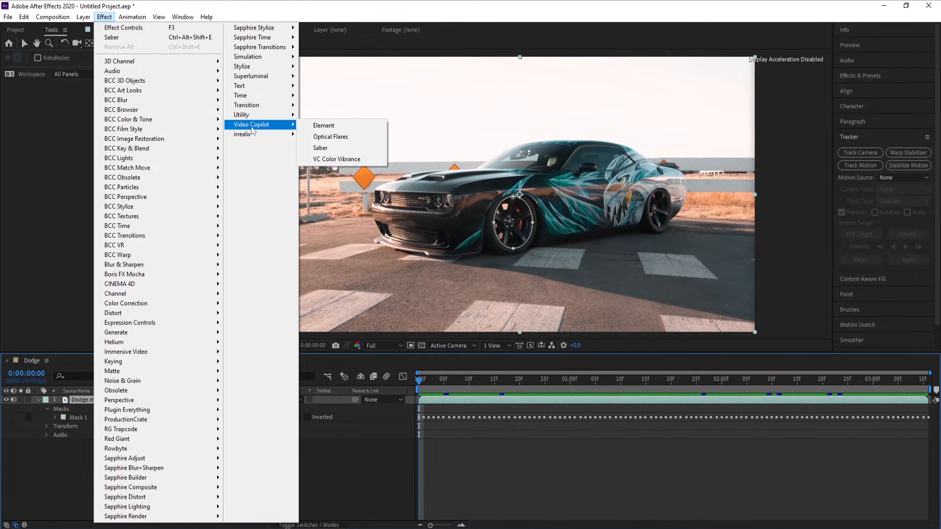
{"action": "left_click", "coordinate": [324, 152]}
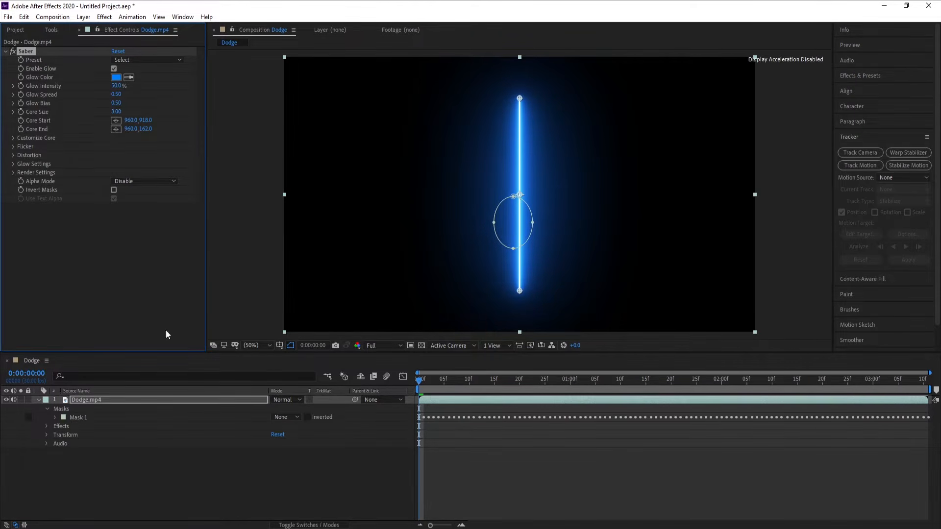
Set the Saber effect's core type to Layer Masks
{"action": "left_click", "coordinate": [13, 138]}
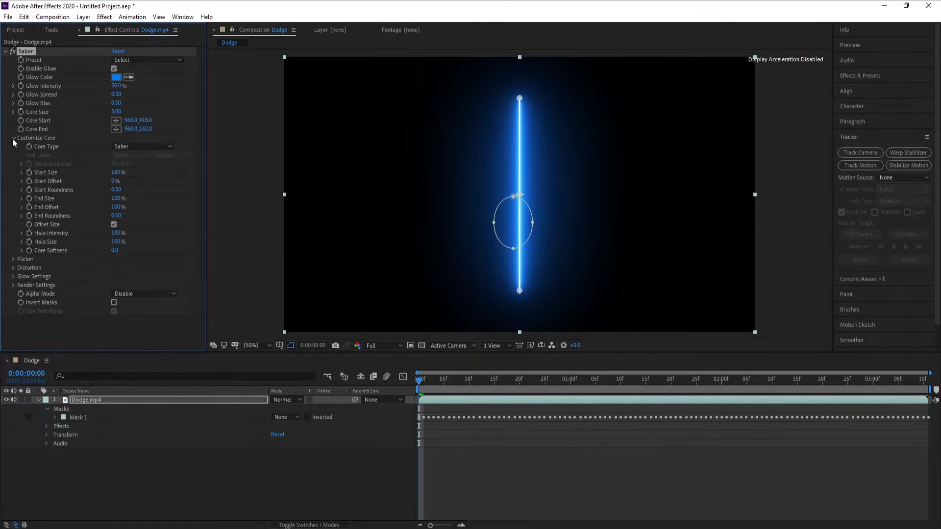
{"action": "left_click", "coordinate": [140, 146]}
{"action": "left_click", "coordinate": [140, 171]}
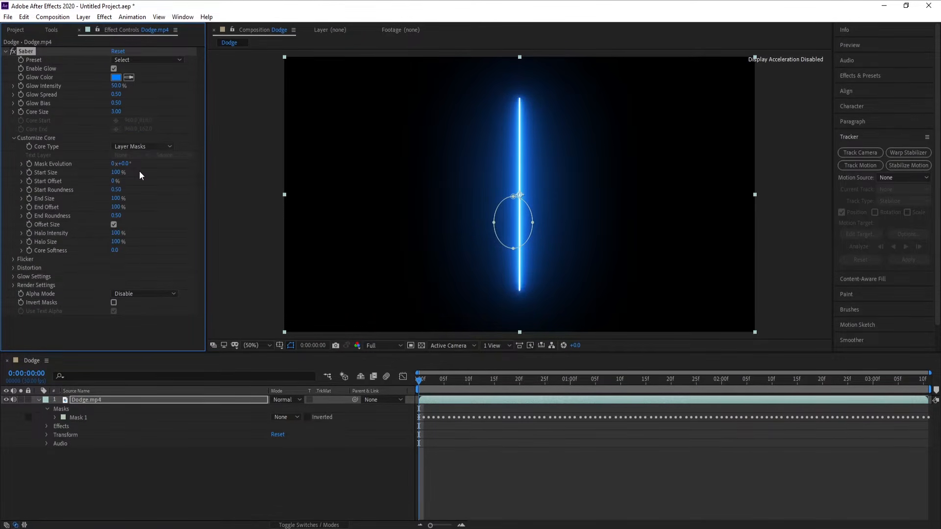
Set Composite Settings to Add in the Saber effect's render settings
{"action": "left_click", "coordinate": [13, 285]}
{"action": "scroll", "coordinate": [13, 290], "scroll_direction": "down", "scroll_amount": 1}
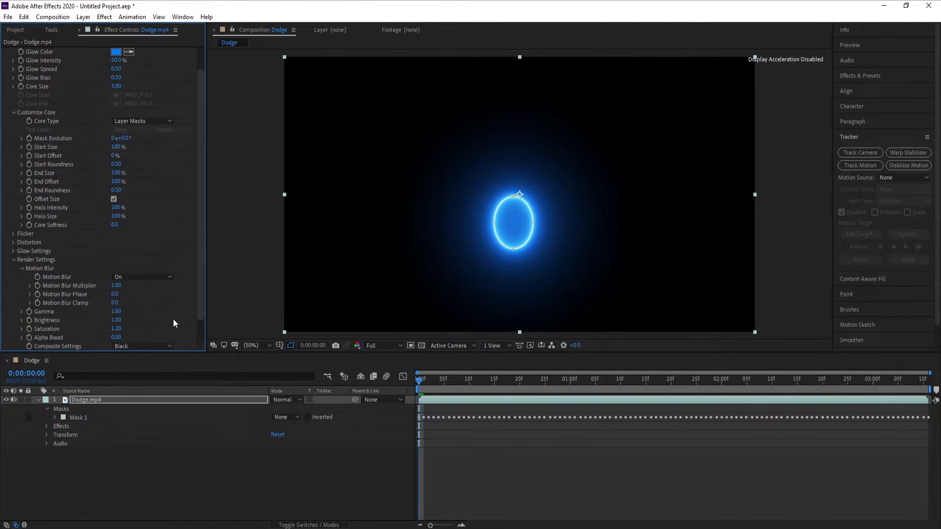
{"action": "scroll", "coordinate": [203, 313], "scroll_direction": "down", "scroll_amount": 1}
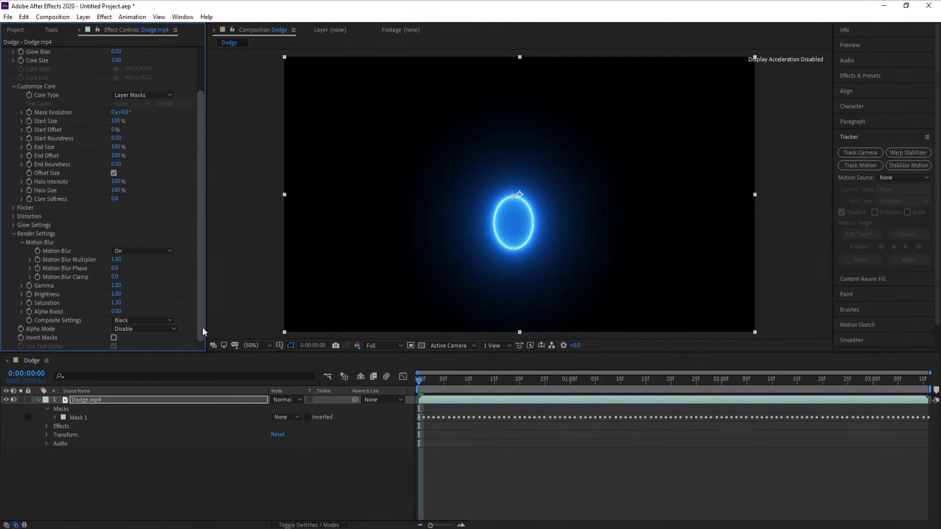
{"action": "left_click", "coordinate": [134, 320]}
{"action": "left_click", "coordinate": [138, 352]}
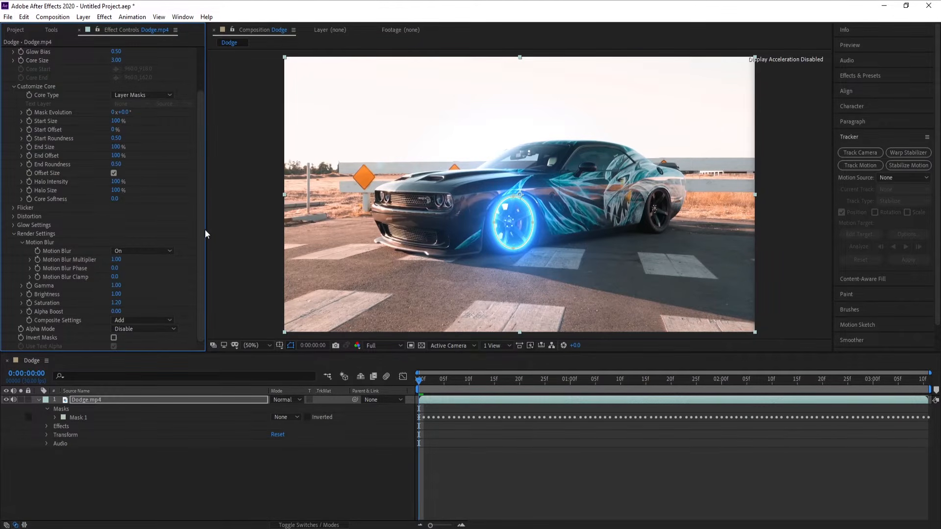
Apply the Neon preset to the Saber effect
{"action": "scroll", "coordinate": [206, 216], "scroll_direction": "up", "scroll_amount": 2}
{"action": "left_click", "coordinate": [154, 60]}
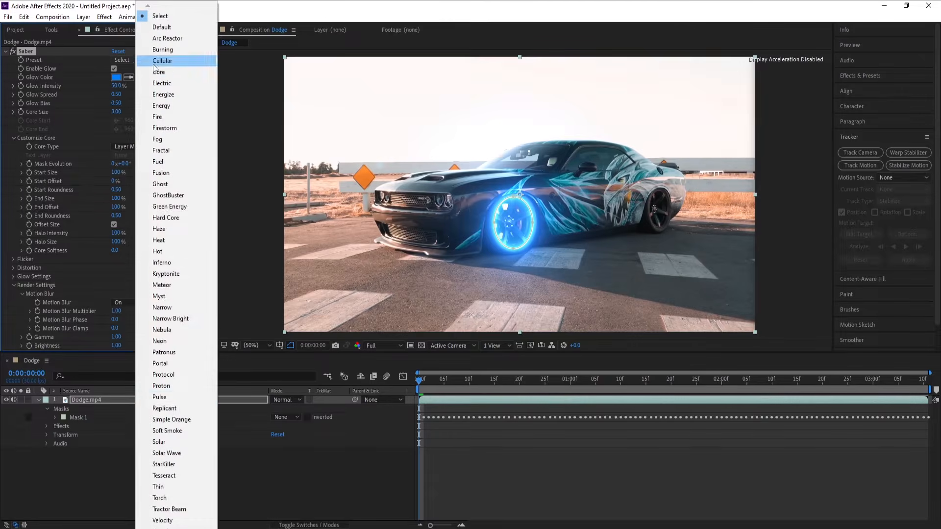
{"action": "left_click", "coordinate": [159, 341]}
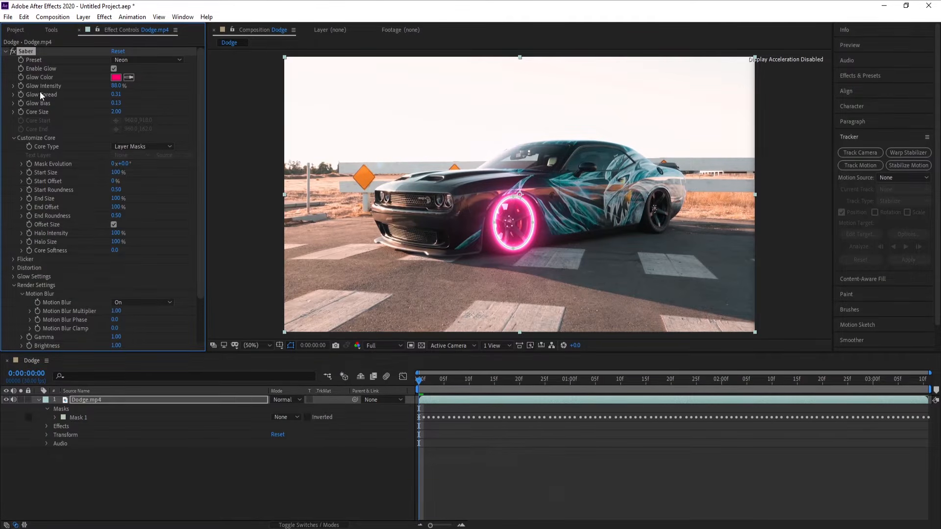
Set Saber's Glow Intensity to 66%, Glow Spread to 0.36 and Glow Bias to 0.51
{"action": "left_click_drag", "start_coordinate": [113, 90], "coordinate": [106, 88]}
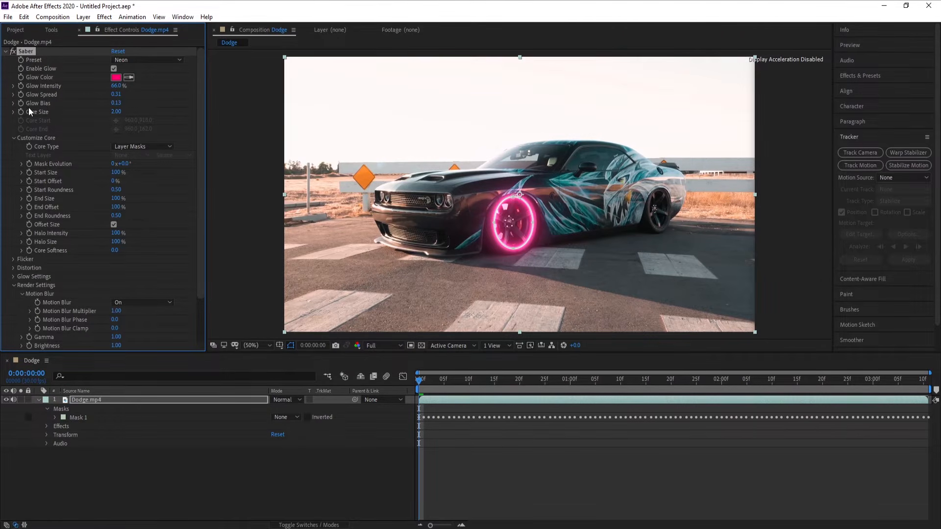
{"action": "left_click_drag", "start_coordinate": [116, 103], "coordinate": [130, 105]}
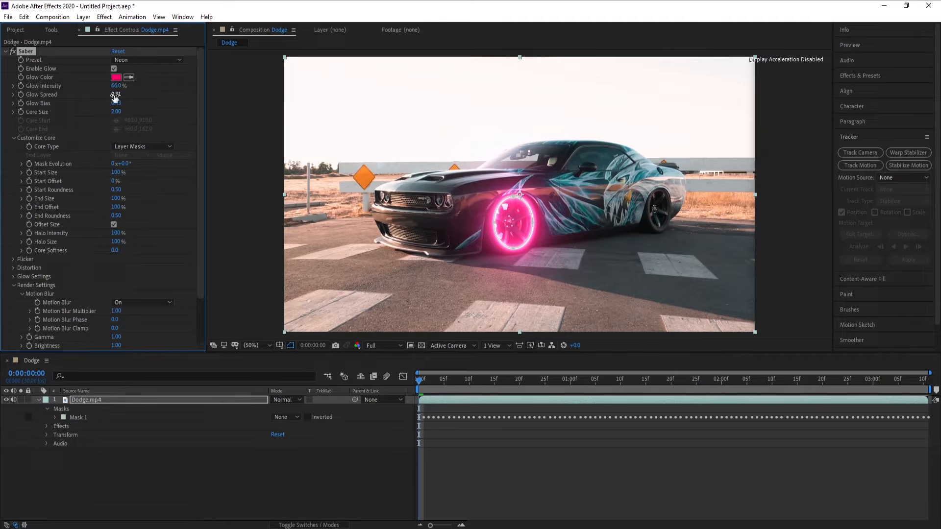
{"action": "left_click_drag", "start_coordinate": [113, 96], "coordinate": [119, 97]}
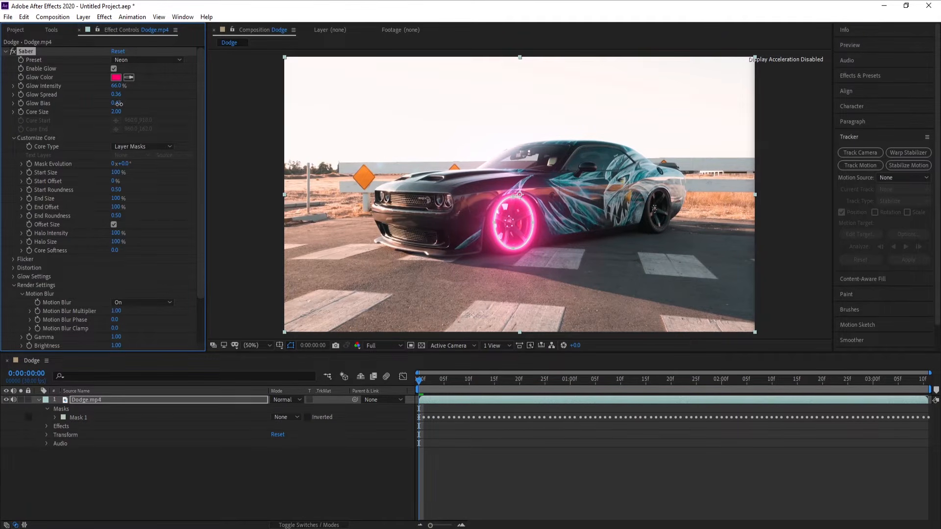
{"action": "left_click_drag", "start_coordinate": [120, 104], "coordinate": [121, 104]}
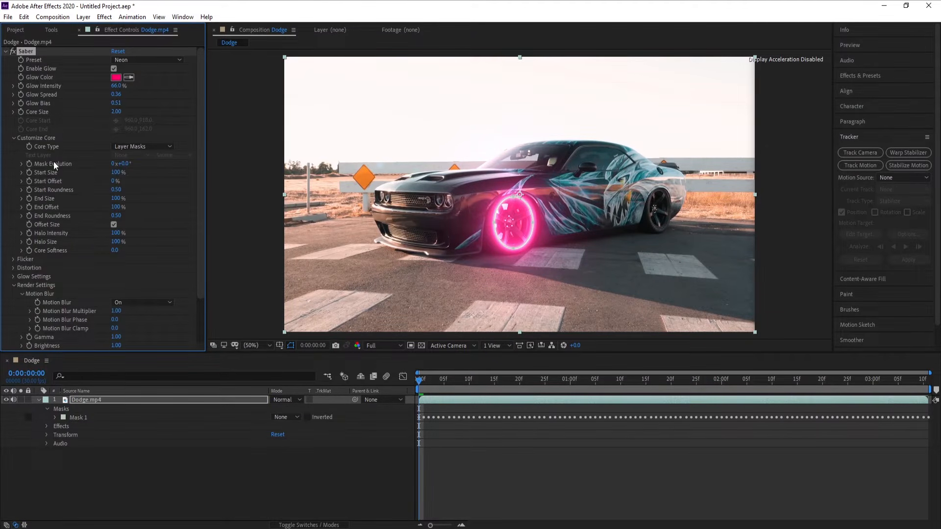
Reduce the preview resolution to Half and play the clip from the first frame to check the tracked glow
{"action": "left_click", "coordinate": [392, 346]}
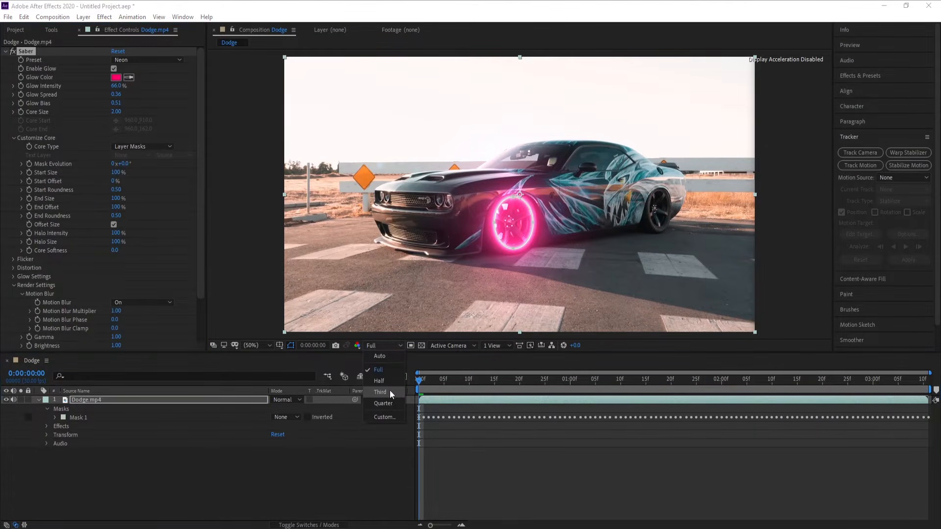
{"action": "left_click", "coordinate": [389, 383]}
{"action": "key", "text": "space"}
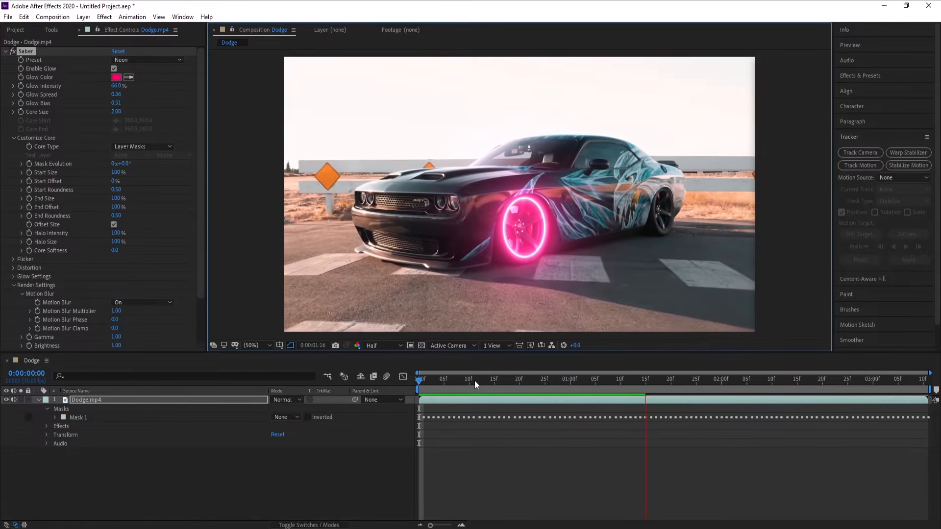
{"action": "left_click", "coordinate": [434, 387]}
{"action": "left_click_drag", "start_coordinate": [434, 381], "coordinate": [407, 384]}
{"action": "key", "text": "space"}
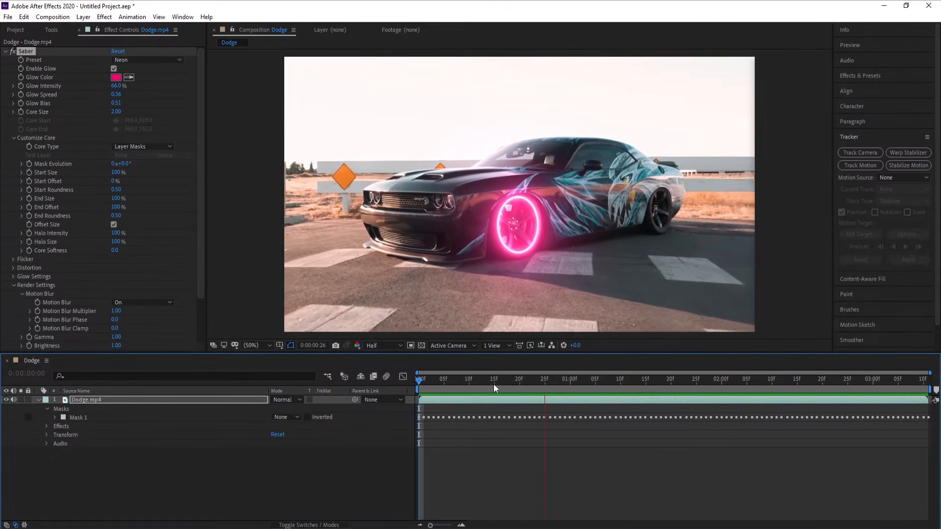
{"action": "key", "text": "space"}
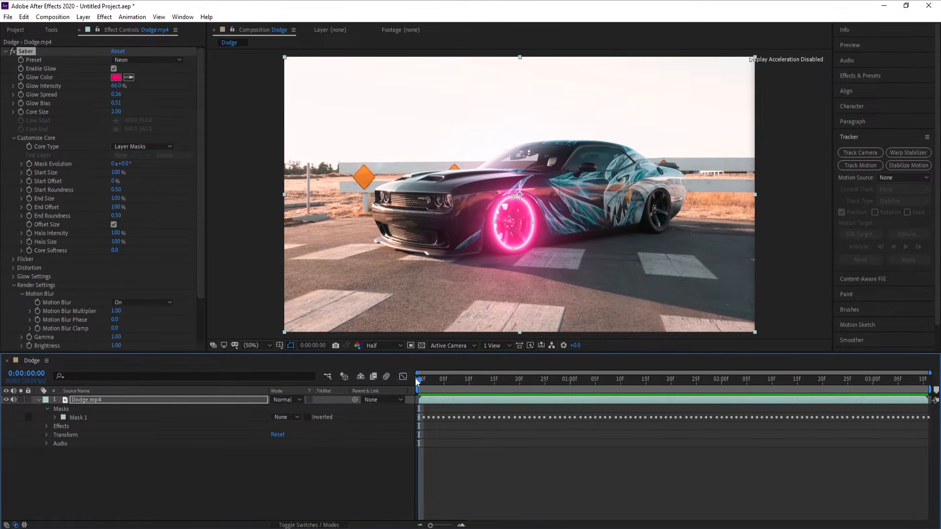
Enable keyframing for Saber's Start Offset at the first frame and set it to 100%
{"action": "left_click", "coordinate": [28, 182]}
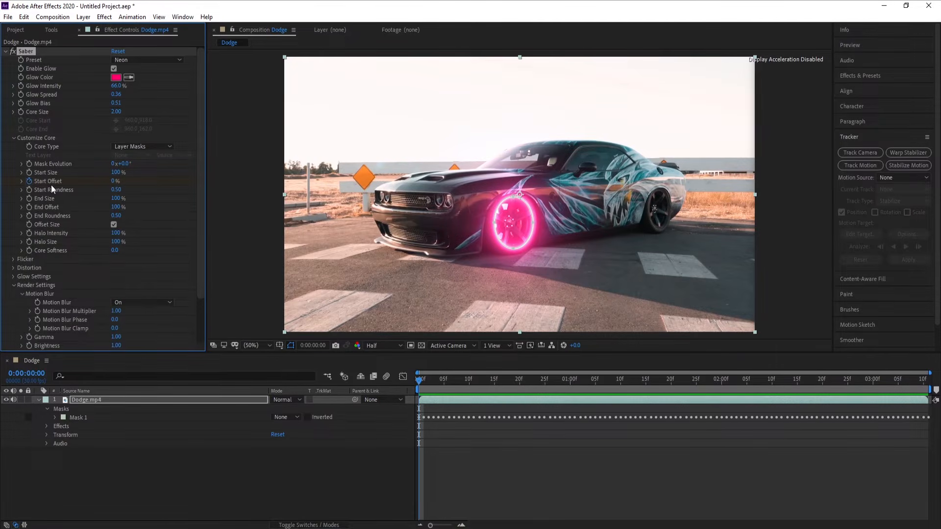
{"action": "left_click", "coordinate": [574, 381]}
{"action": "left_click", "coordinate": [572, 381]}
{"action": "key", "text": "space"}
{"action": "left_click_drag", "start_coordinate": [430, 381], "coordinate": [370, 393]}
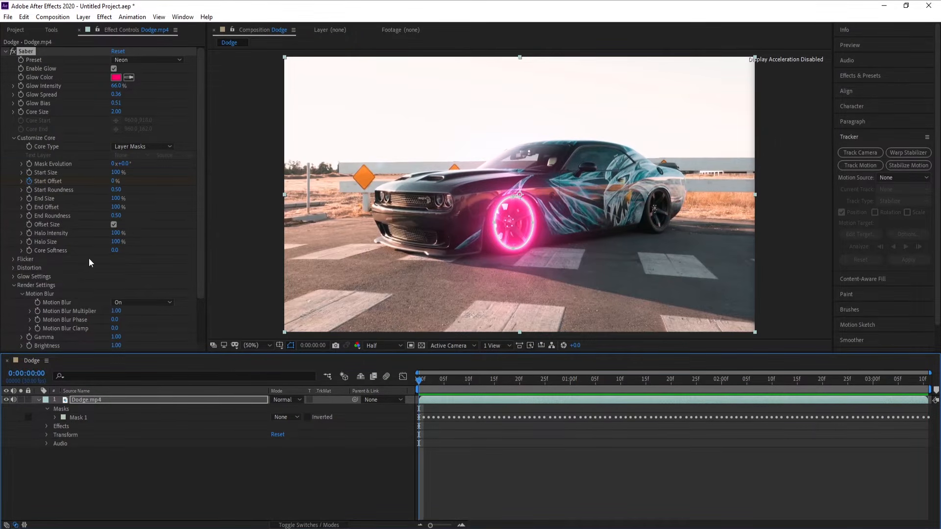
{"action": "left_click_drag", "start_coordinate": [113, 184], "coordinate": [290, 192]}
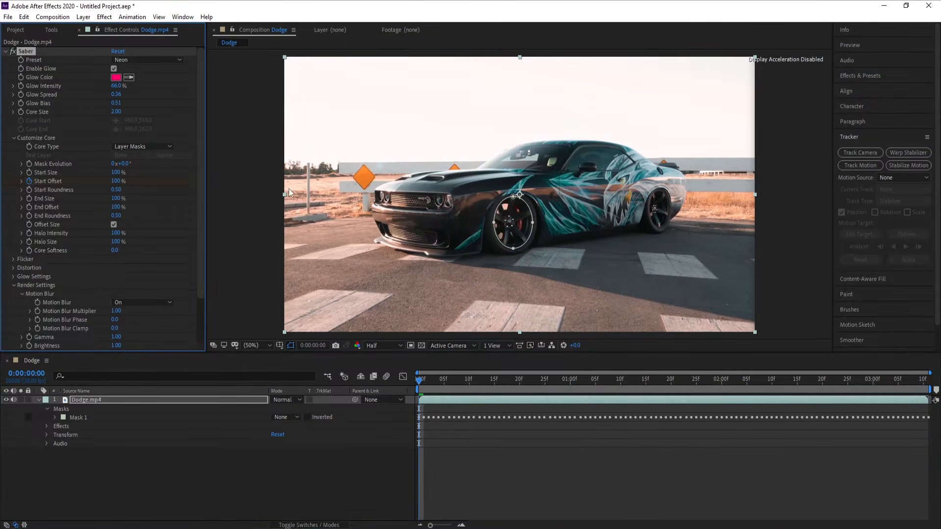
Keyframe Saber's Start Offset to 0% at 0:00:01:00
{"action": "left_click", "coordinate": [573, 380]}
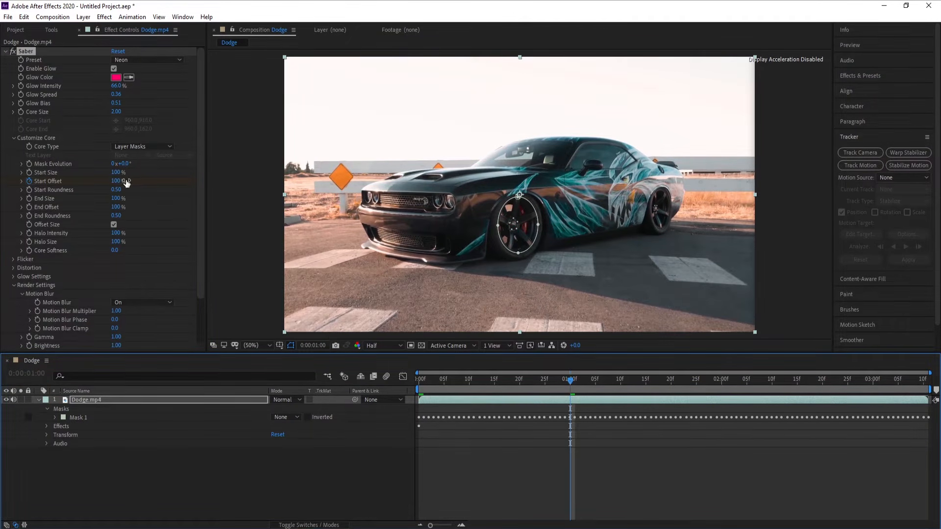
{"action": "left_click_drag", "start_coordinate": [116, 182], "coordinate": [2, 185]}
{"action": "left_click_drag", "start_coordinate": [472, 384], "coordinate": [580, 382]}
Keyframe Saber's Start Offset to 100% at 0:00:01:29 and to 0% at 0:00:02:29
{"action": "left_click", "coordinate": [715, 381]}
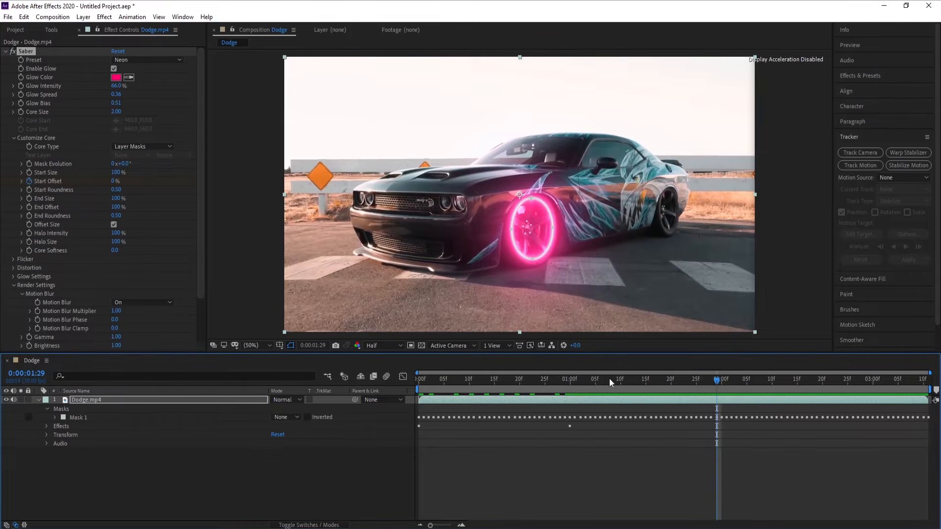
{"action": "left_click_drag", "start_coordinate": [116, 181], "coordinate": [142, 181]}
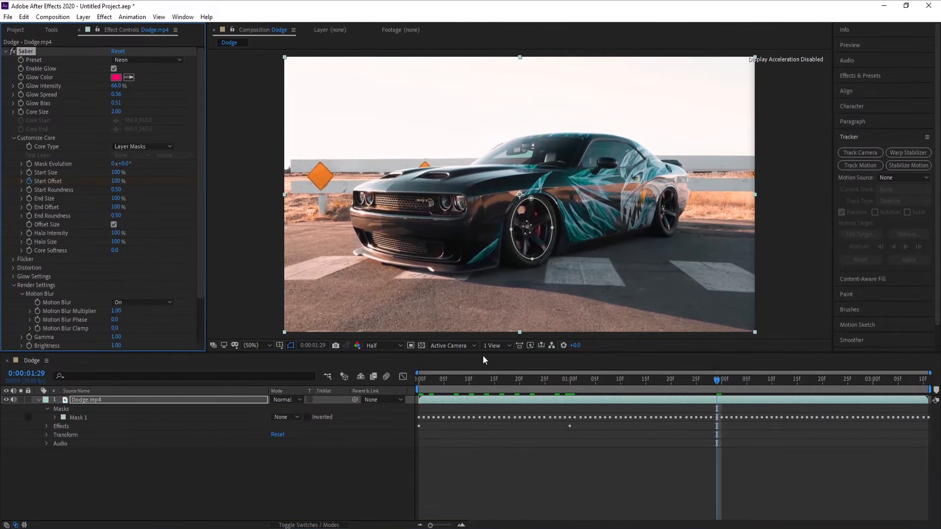
{"action": "left_click", "coordinate": [868, 382]}
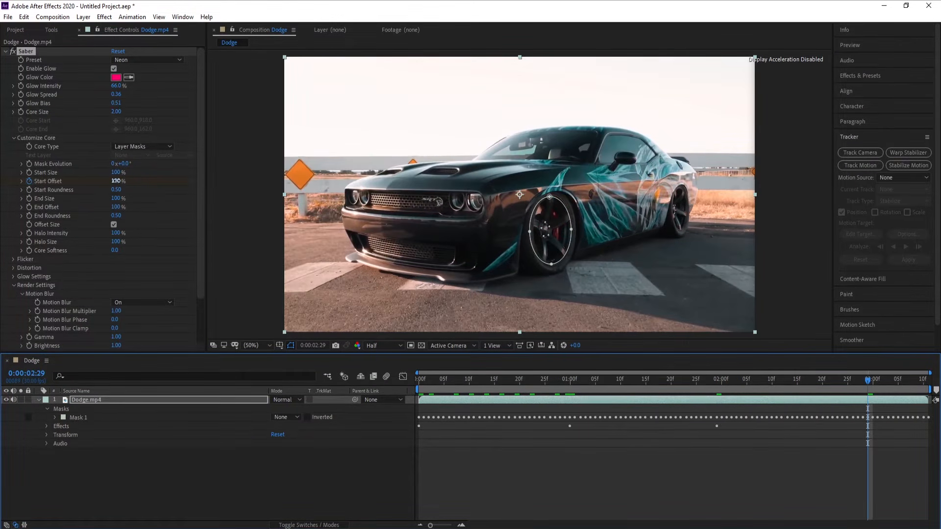
{"action": "left_click_drag", "start_coordinate": [116, 181], "coordinate": [88, 181]}
{"action": "key", "text": "space"}
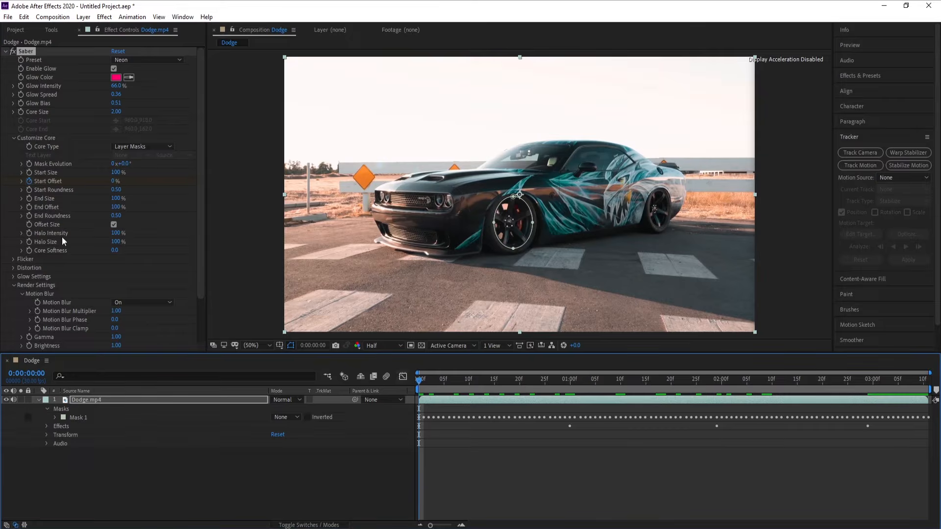
Animate Saber's Mask Evolution from the first frame to 4 revolutions near the clip's end at 0:00:03:10, and preview the result
{"action": "left_click", "coordinate": [30, 165]}
{"action": "left_click_drag", "start_coordinate": [760, 378], "coordinate": [921, 380]}
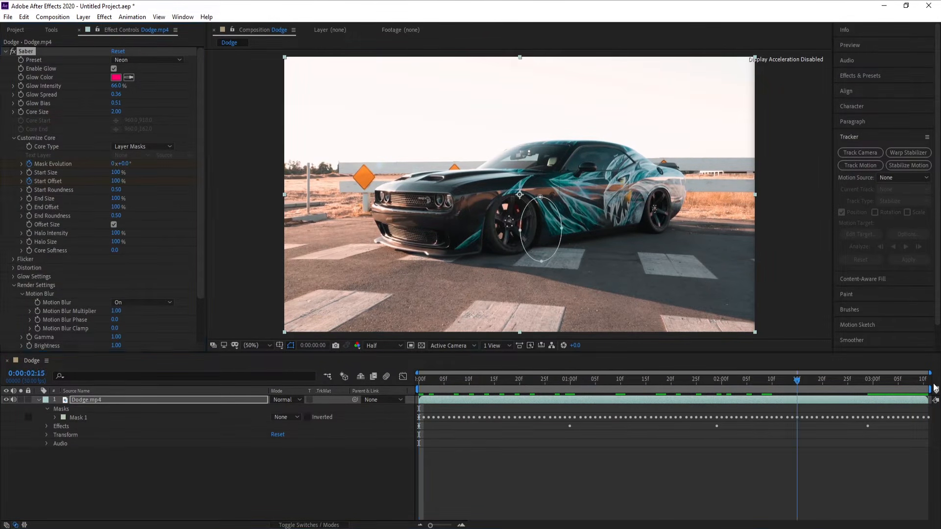
{"action": "left_click", "coordinate": [113, 164]}
{"action": "type", "text": "4"}
{"action": "key", "text": "Return"}
{"action": "left_click_drag", "start_coordinate": [443, 383], "coordinate": [371, 385]}
{"action": "key", "text": "space"}
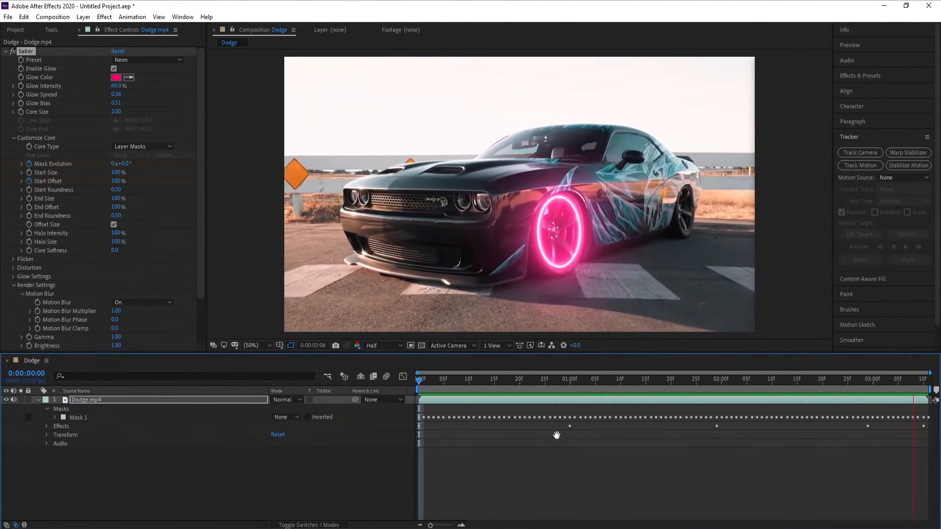
{"action": "key", "text": "space"}
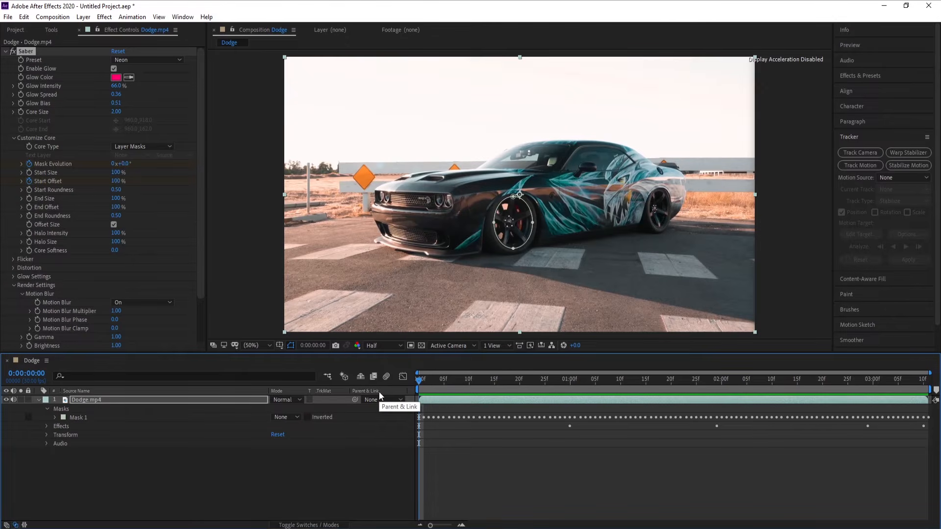
Duplicate the Dodge.mp4 layer and delete the masks from the upper copy
{"action": "right_click", "coordinate": [88, 401]}
{"action": "key", "text": "ctrl+d"}
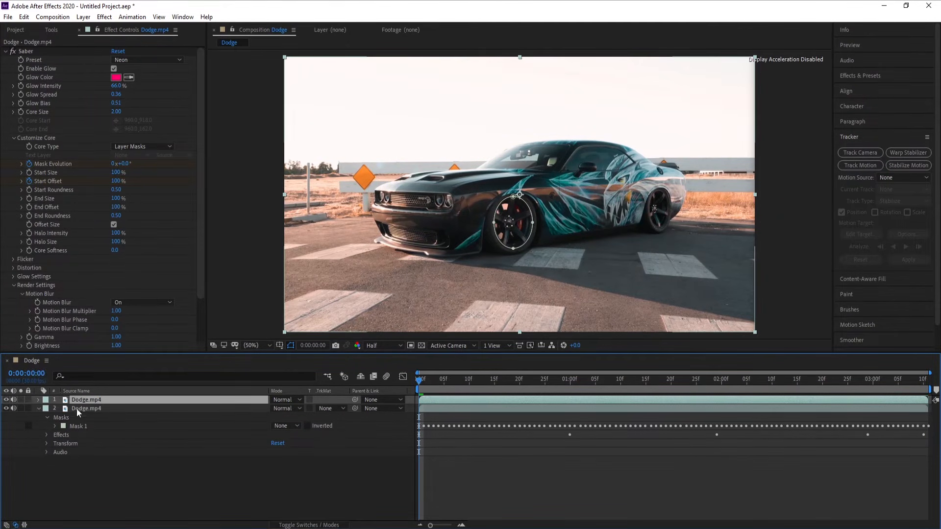
{"action": "left_click", "coordinate": [64, 412]}
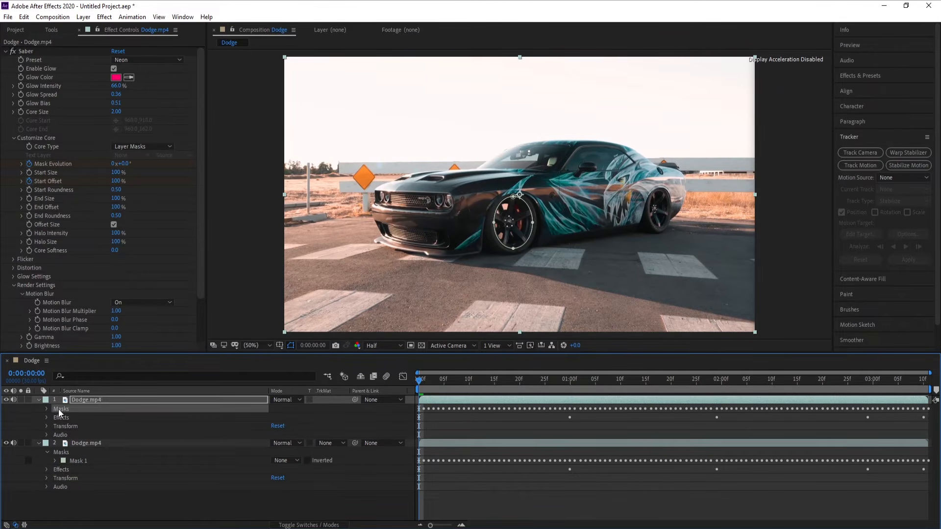
{"action": "key", "text": "Delete"}
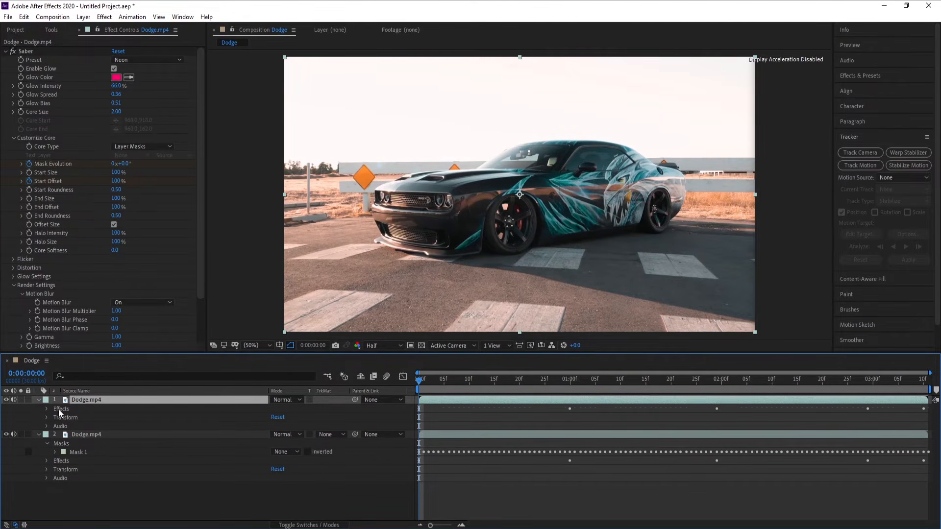
{"action": "left_click", "coordinate": [39, 399]}
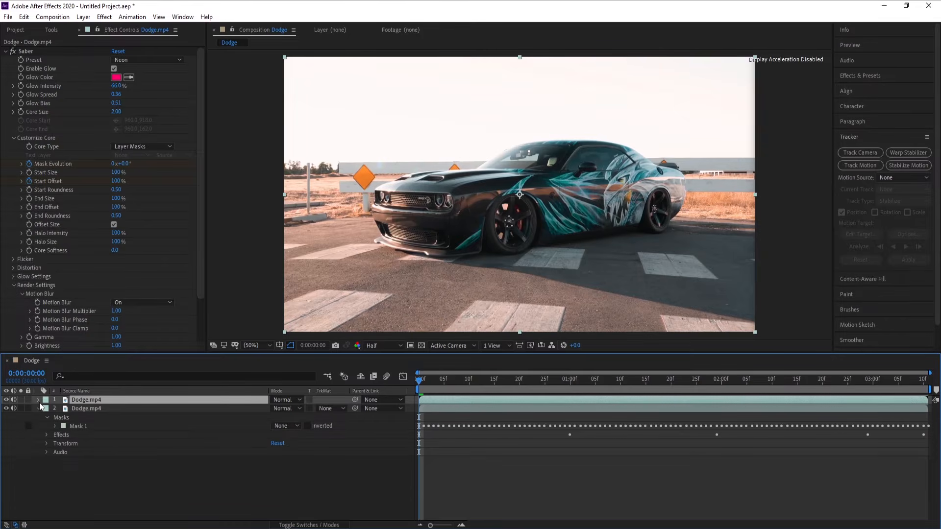
Draw an elliptical mask on the rear wheel in the upper Dodge.mp4 layer at the first frame and set its mode to None
{"action": "left_click_drag", "start_coordinate": [418, 383], "coordinate": [401, 383]}
{"action": "left_click", "coordinate": [51, 32]}
{"action": "left_click", "coordinate": [105, 44]}
{"action": "mouse_move", "coordinate": [668, 212]}
{"action": "left_mouse_down"}
{"action": "mouse_move", "coordinate": [535, 223]}
{"action": "mouse_move", "coordinate": [538, 232]}
{"action": "left_mouse_up"}
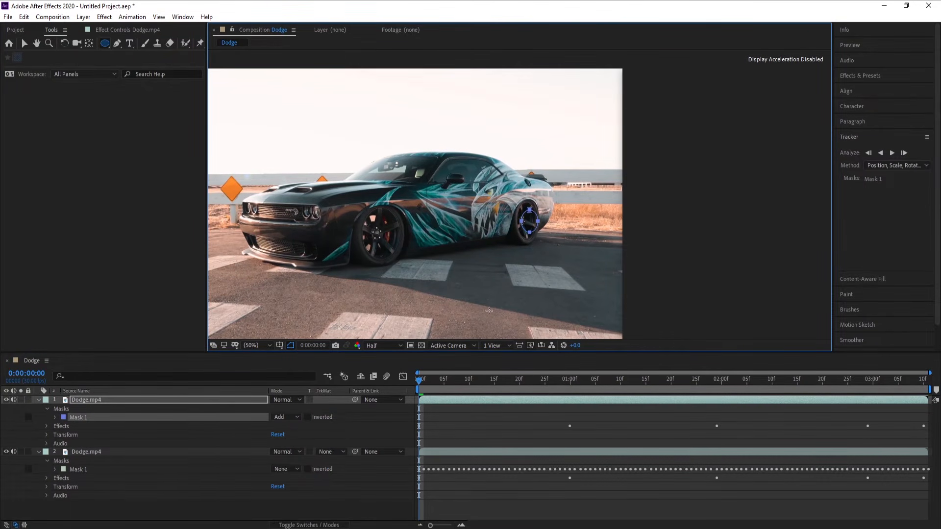
{"action": "left_click", "coordinate": [287, 417]}
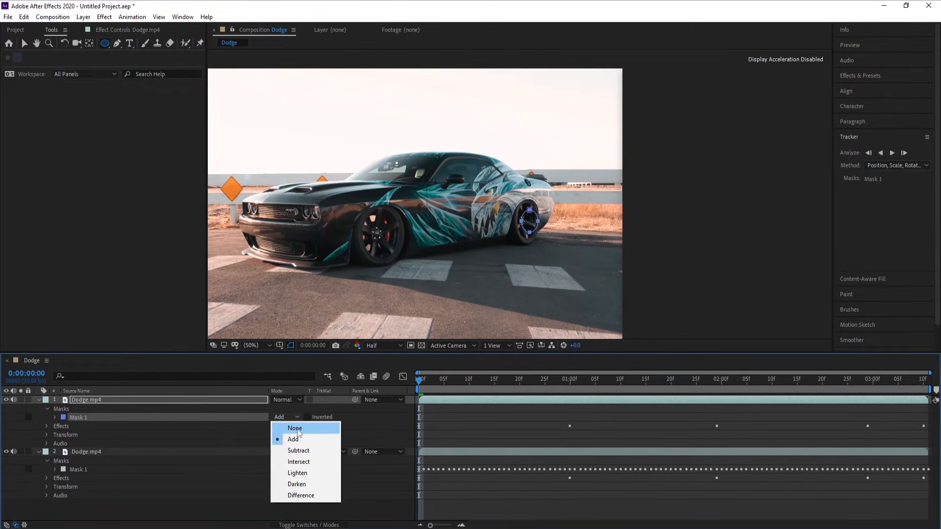
{"action": "left_click", "coordinate": [283, 422]}
Resize the new elliptical mask to fit the rear wheel's rim, working enlarged at Full preview resolution
{"action": "left_click", "coordinate": [24, 43]}
{"action": "double_click", "coordinate": [538, 221]}
{"action": "scroll", "coordinate": [568, 275], "scroll_direction": "up", "scroll_amount": 1}
{"action": "left_click_drag", "start_coordinate": [572, 282], "coordinate": [501, 271]}
{"action": "left_click", "coordinate": [374, 346]}
{"action": "left_click", "coordinate": [380, 368]}
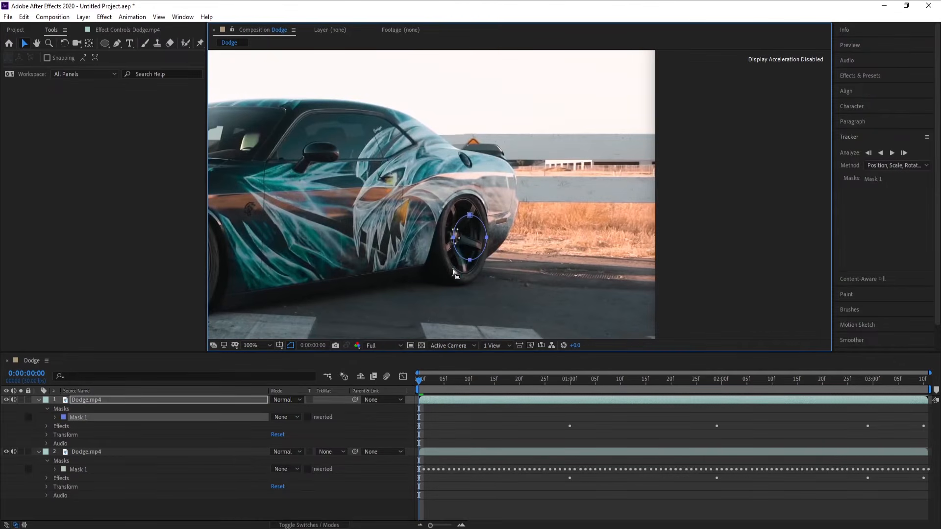
{"action": "double_click", "coordinate": [470, 216]}
{"action": "left_click_drag", "start_coordinate": [470, 215], "coordinate": [445, 229]}
{"action": "left_click_drag", "start_coordinate": [464, 259], "coordinate": [466, 276]}
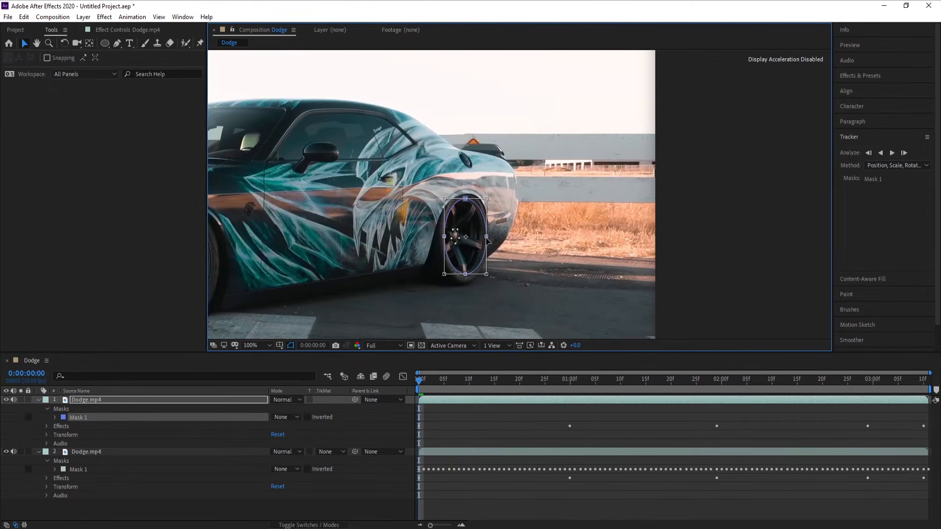
{"action": "left_click_drag", "start_coordinate": [485, 235], "coordinate": [484, 235]}
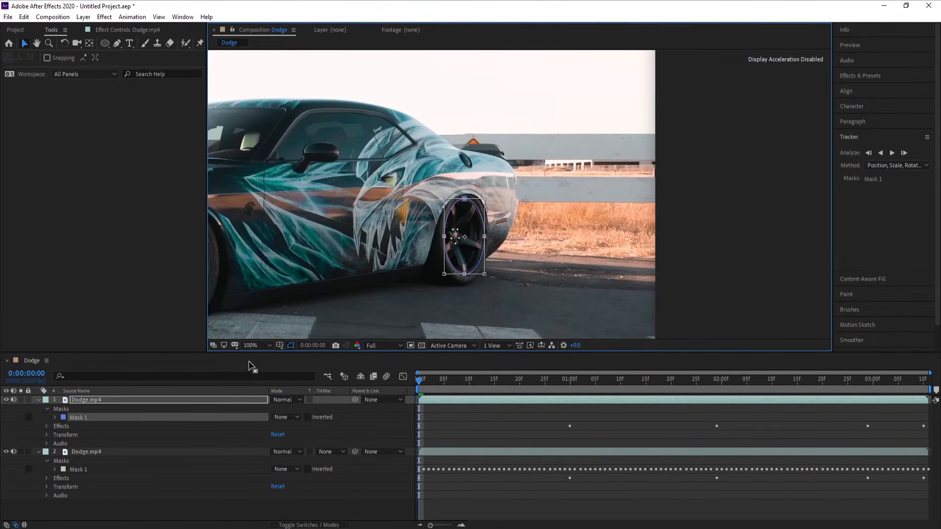
Fit the whole frame in the viewer, track the rear-wheel mask forward through the clip and move to 0:00:00:18
{"action": "left_click", "coordinate": [255, 346]}
{"action": "left_click", "coordinate": [265, 164]}
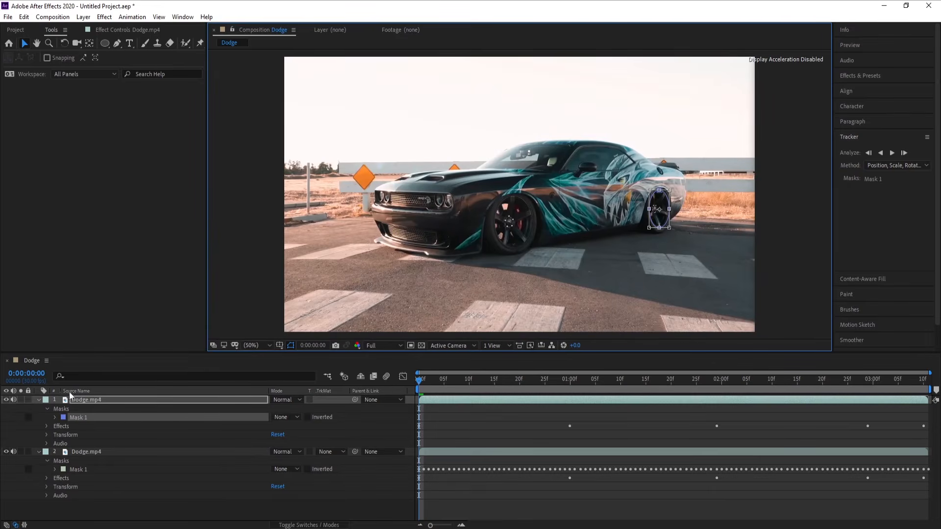
{"action": "left_click", "coordinate": [73, 417]}
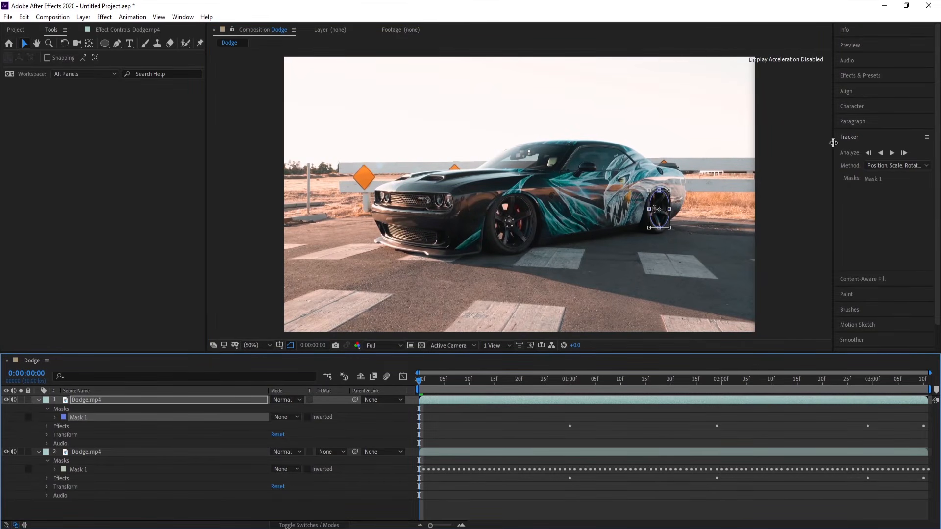
{"action": "left_click", "coordinate": [892, 152]}
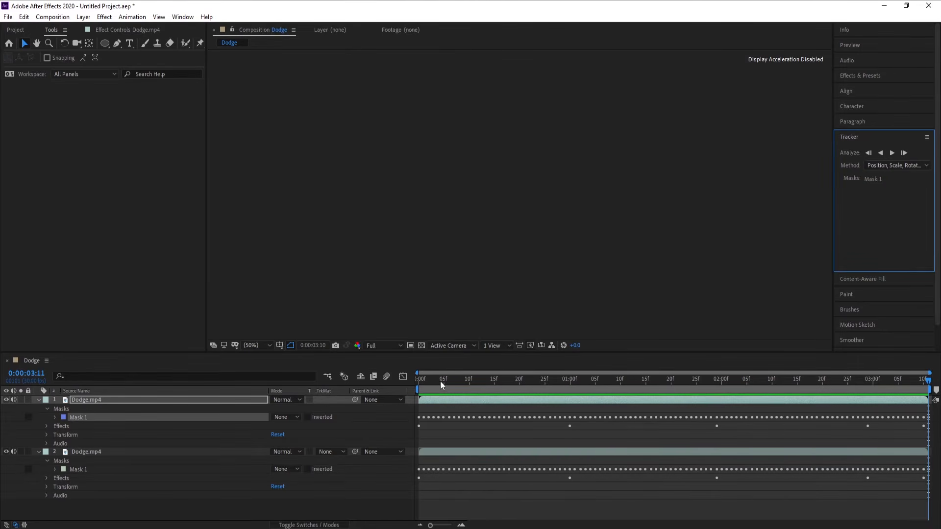
{"action": "left_click_drag", "start_coordinate": [440, 380], "coordinate": [352, 387]}
{"action": "left_click_drag", "start_coordinate": [413, 390], "coordinate": [510, 387]}
Change the Saber glow color on the upper Dodge.mp4 layer to turquoise 00FFDE
{"action": "left_click", "coordinate": [95, 408]}
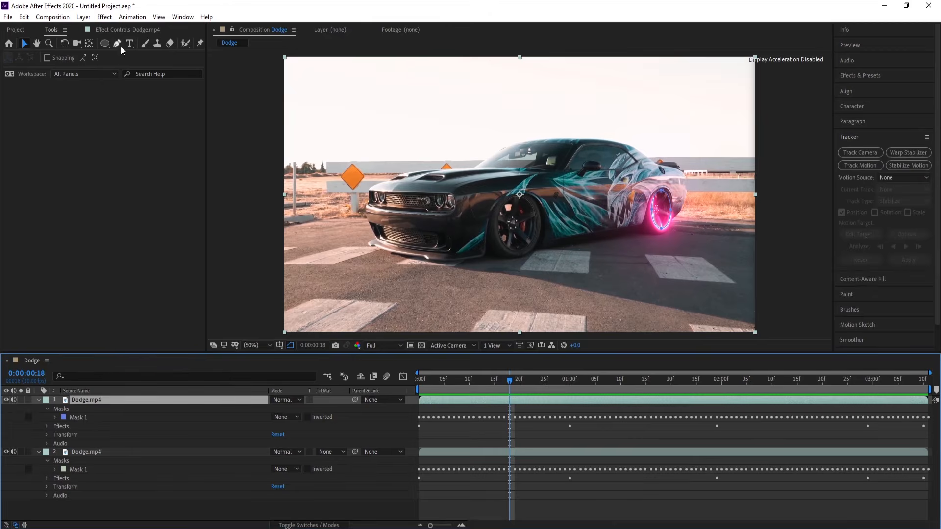
{"action": "left_click", "coordinate": [124, 30]}
{"action": "left_click", "coordinate": [116, 78]}
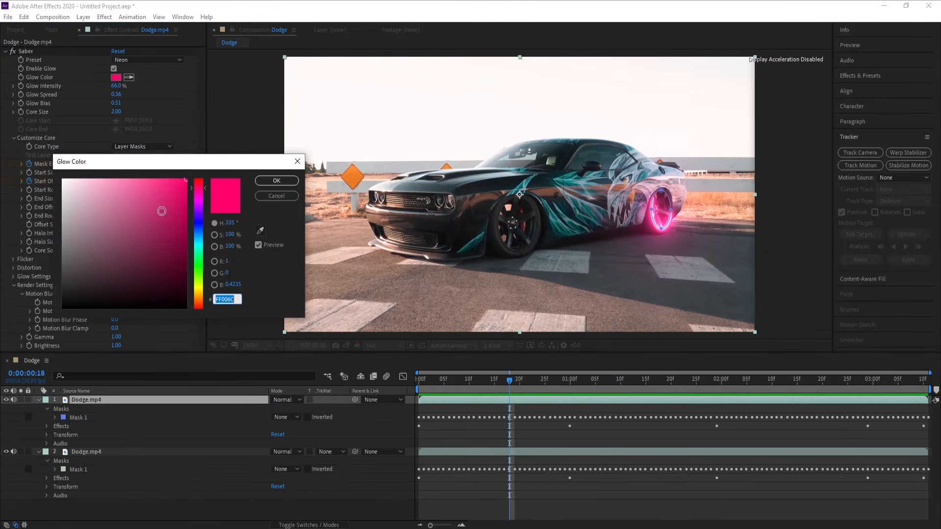
{"action": "left_click_drag", "start_coordinate": [198, 220], "coordinate": [199, 249]}
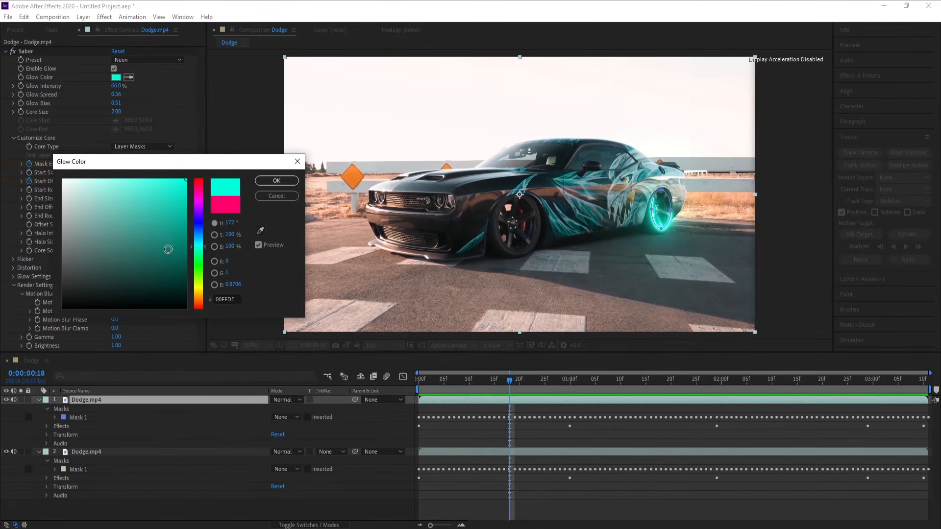
{"action": "left_click", "coordinate": [276, 180]}
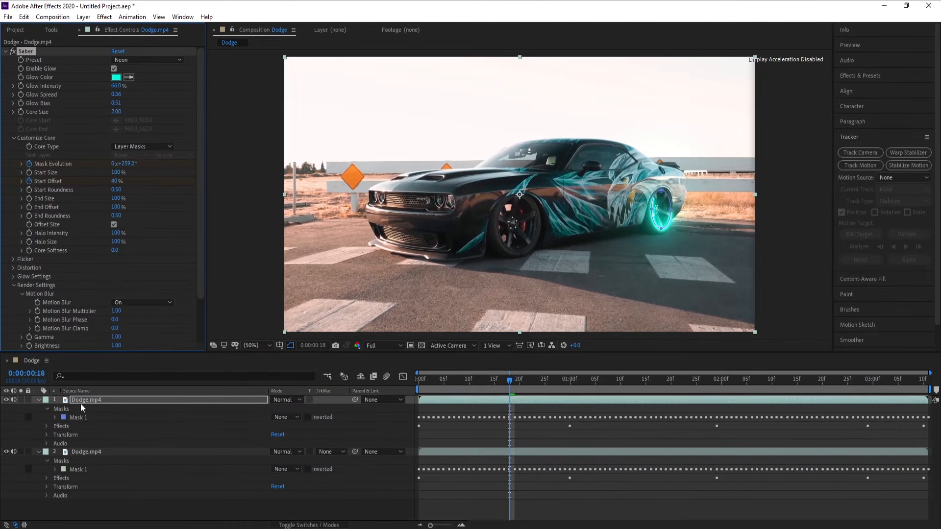
Set the upper Dodge.mp4 layer's blending mode to Lighten and check both wheel glows at 0:00:00:17
{"action": "left_click", "coordinate": [275, 399]}
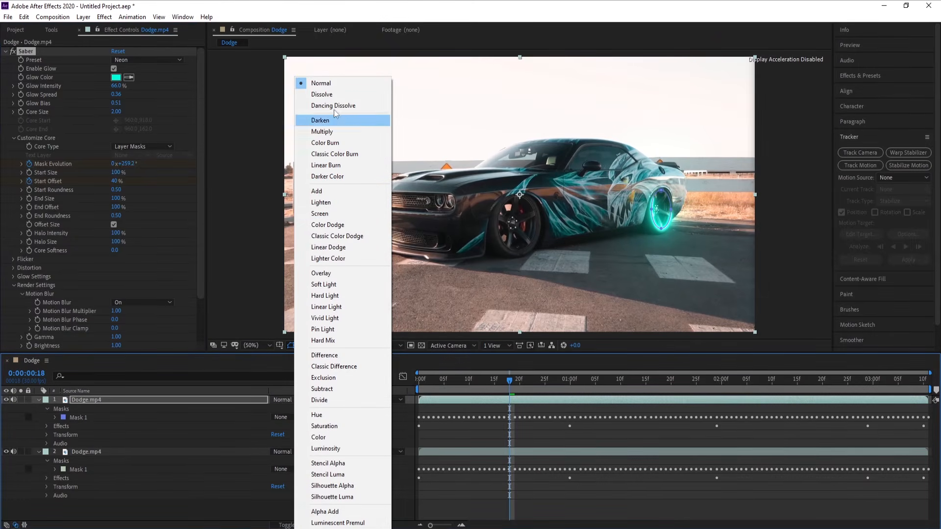
{"action": "left_click", "coordinate": [326, 202]}
{"action": "mouse_move", "coordinate": [511, 381]}
{"action": "left_mouse_down"}
{"action": "mouse_move", "coordinate": [474, 382]}
{"action": "mouse_move", "coordinate": [672, 379]}
{"action": "mouse_move", "coordinate": [505, 381]}
{"action": "left_mouse_up"}
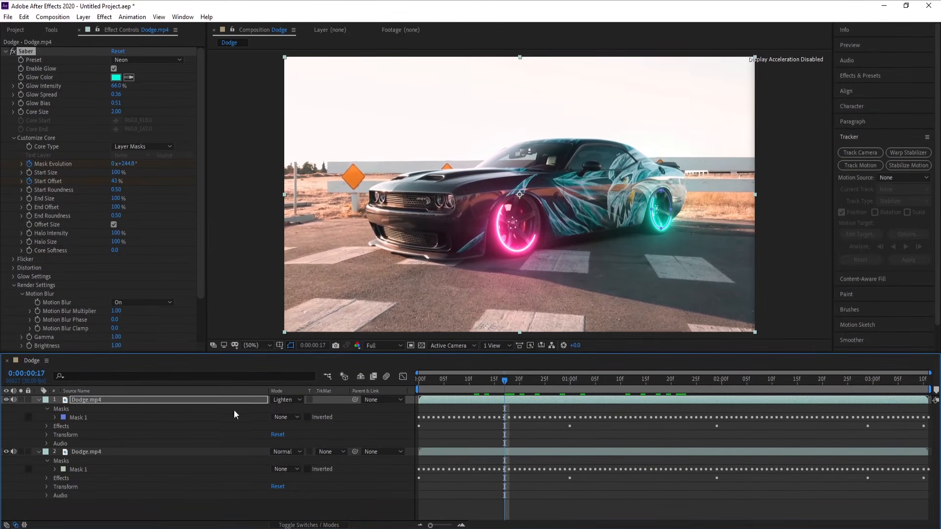
At the first frame, clear Saber's Mask Evolution and Start Offset animation, set both to 0, and keyframe End Offset at 0%
{"action": "left_click_drag", "start_coordinate": [504, 379], "coordinate": [386, 389]}
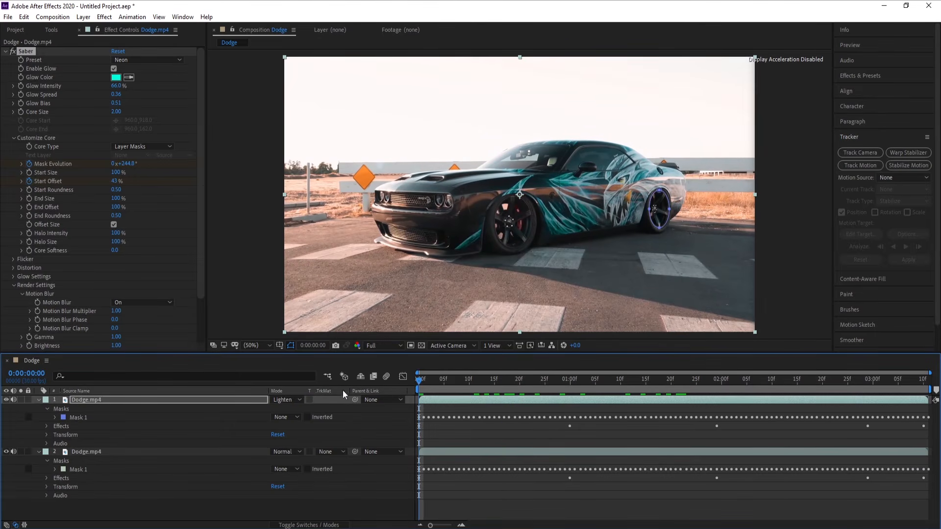
{"action": "left_click", "coordinate": [116, 181]}
{"action": "type", "text": "00"}
{"action": "key", "text": "Return"}
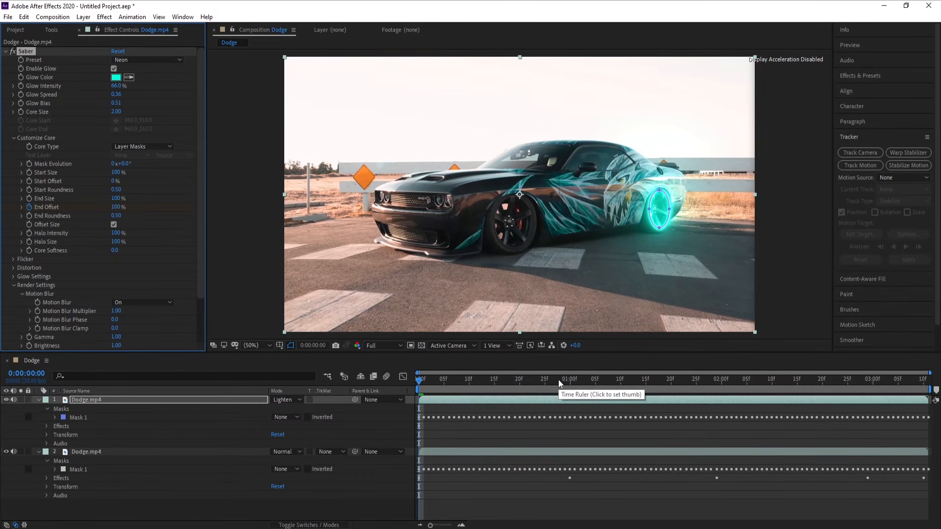
{"action": "left_click_drag", "start_coordinate": [117, 210], "coordinate": [10, 206]}
Keyframe the upper layer's Saber End Offset at 100% at 0:00:01:00
{"action": "left_click", "coordinate": [574, 385]}
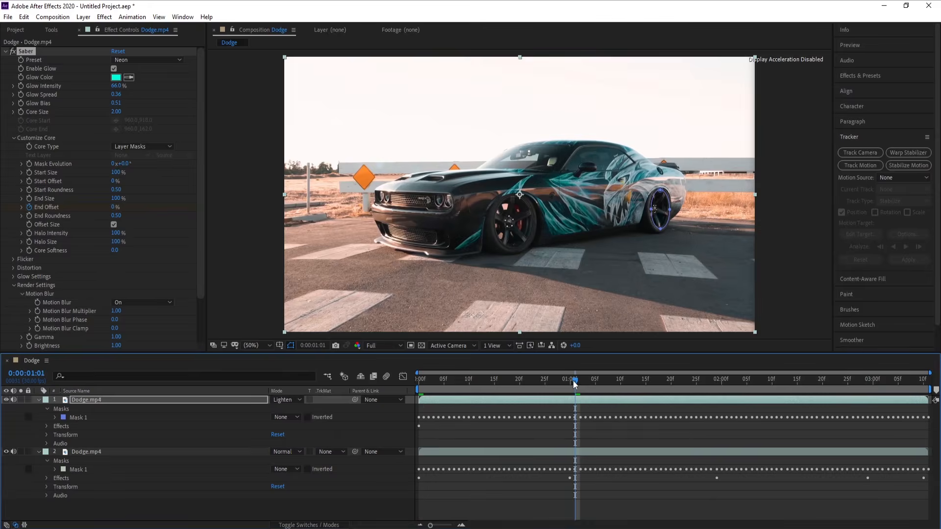
{"action": "left_click", "coordinate": [571, 382]}
{"action": "left_click_drag", "start_coordinate": [114, 209], "coordinate": [196, 209]}
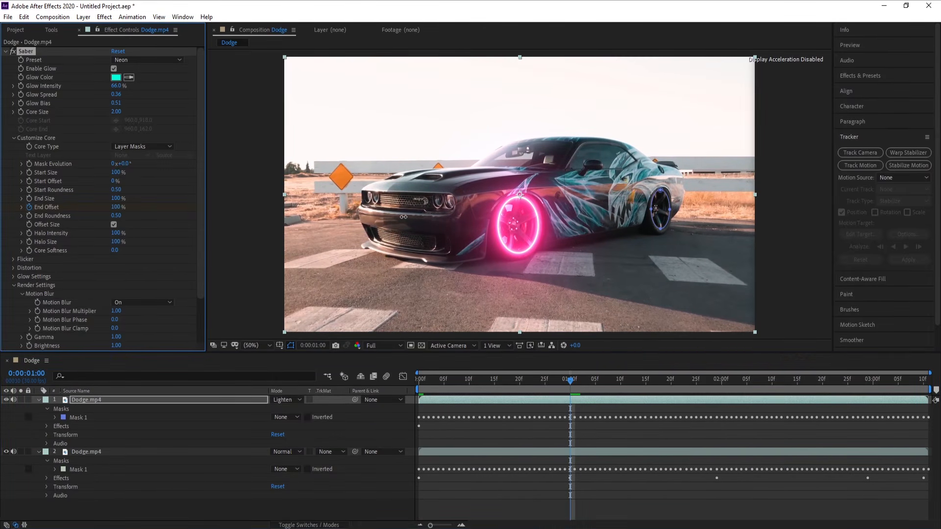
Keyframe the Saber End Offset at 0% at 0:00:01:29 and at 100% just before the three-second mark, matching the lower layer's keyframes
{"action": "left_click", "coordinate": [723, 382]}
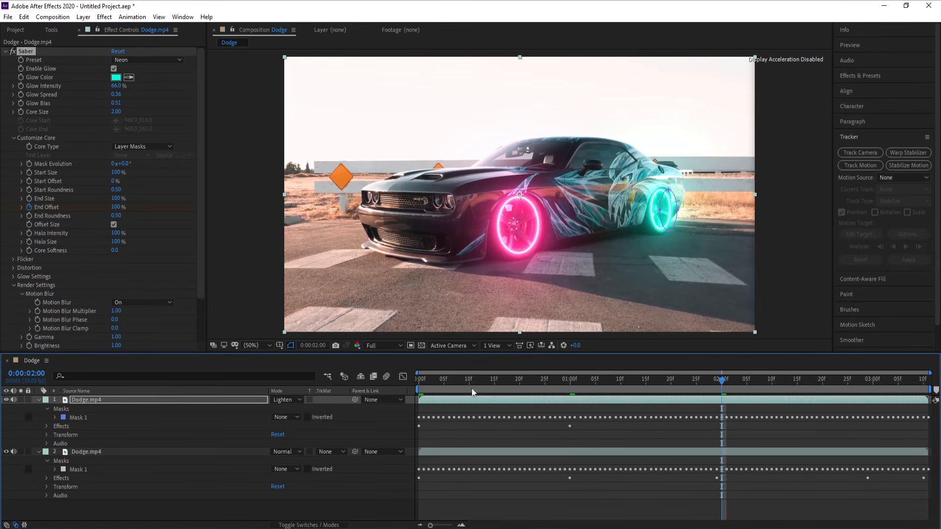
{"action": "left_click", "coordinate": [718, 382]}
{"action": "left_click_drag", "start_coordinate": [117, 208], "coordinate": [1, 210]}
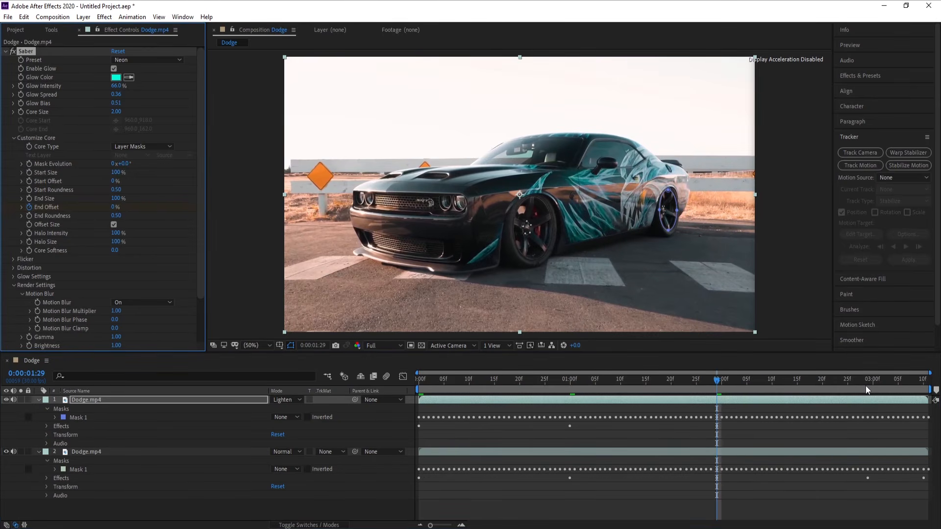
{"action": "left_click", "coordinate": [866, 389]}
{"action": "left_click_drag", "start_coordinate": [114, 207], "coordinate": [597, 240]}
Keyframe Saber's Mask Evolution from 0 at the first frame to 5 revolutions at 0:00:03:10, and preview the clip from the start
{"action": "left_click_drag", "start_coordinate": [869, 382], "coordinate": [267, 419]}
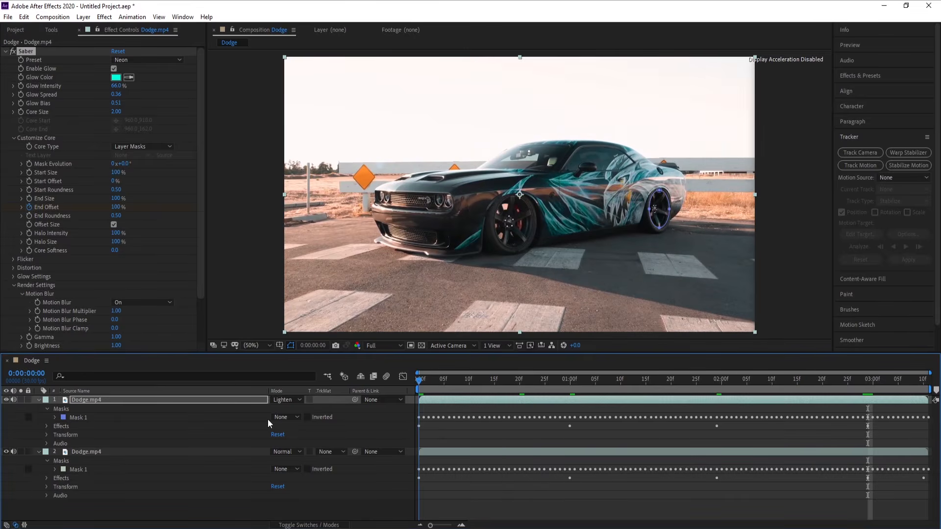
{"action": "left_click", "coordinate": [31, 164]}
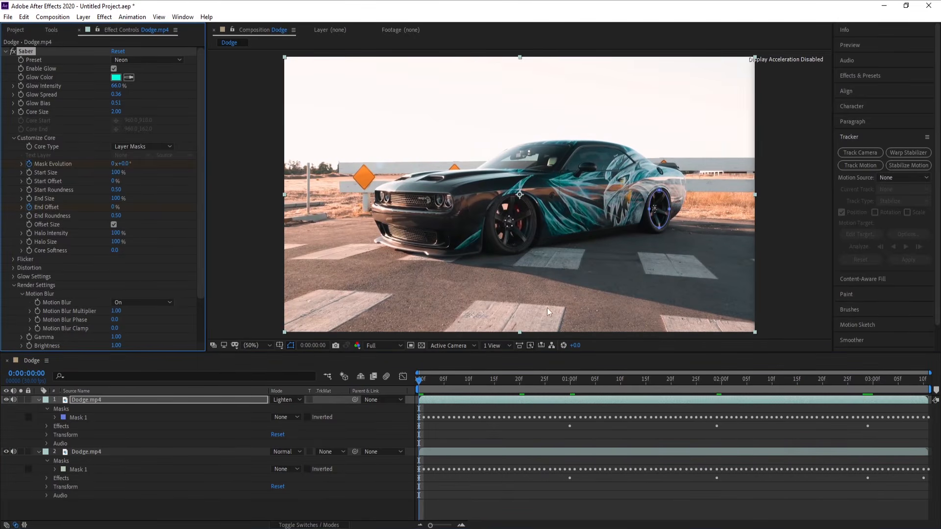
{"action": "left_click_drag", "start_coordinate": [861, 382], "coordinate": [924, 381]}
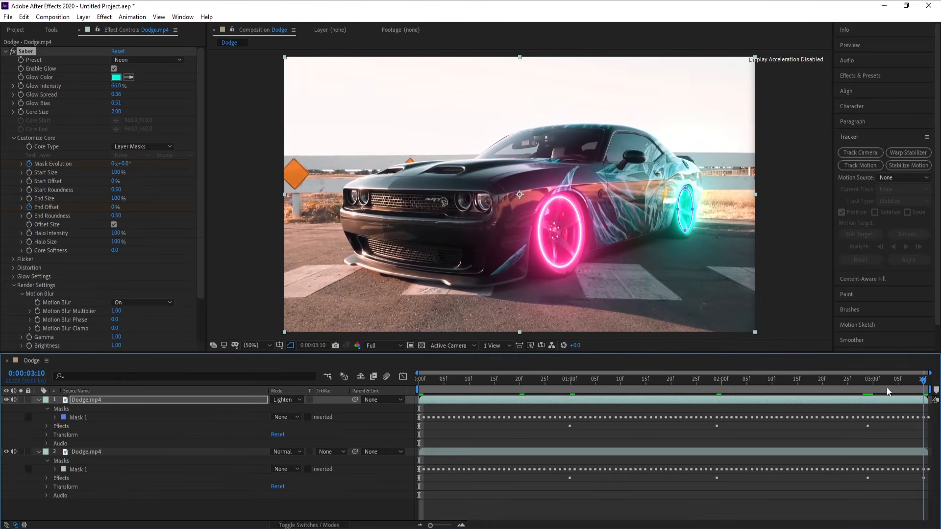
{"action": "left_click", "coordinate": [113, 164]}
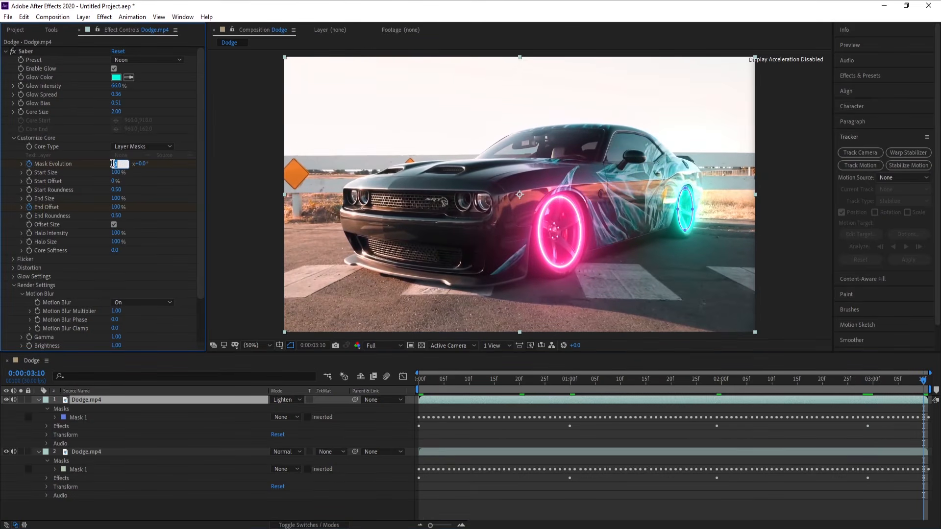
{"action": "type", "text": "5"}
{"action": "key", "text": "Return"}
{"action": "left_click_drag", "start_coordinate": [423, 380], "coordinate": [383, 380]}
{"action": "key", "text": "space"}
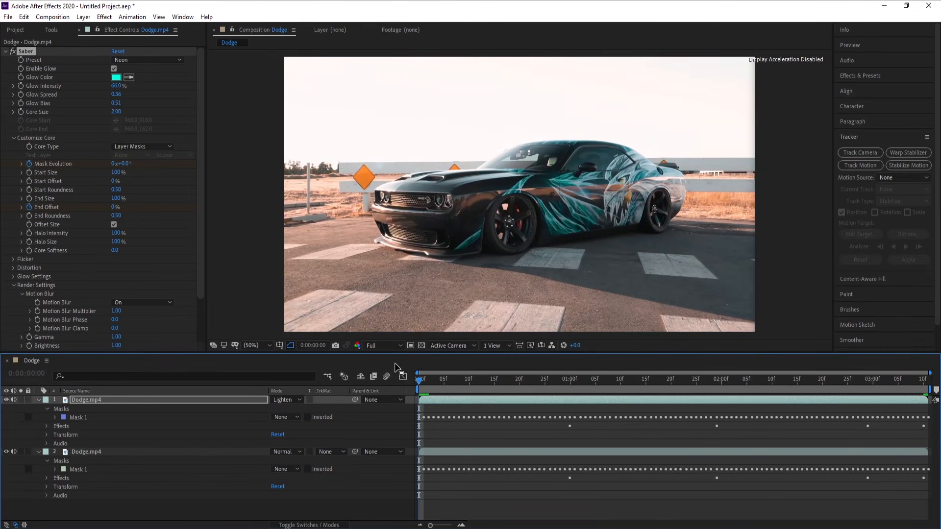